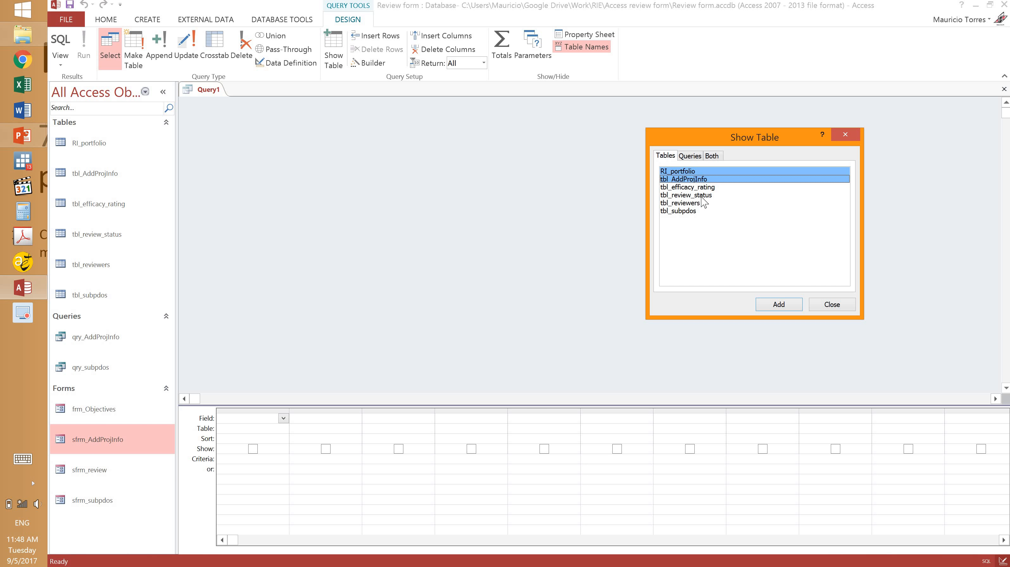
Add the tables RI_portfolio, tbl_AddProjInfo, tbl_review_status and tbl_reviewers to the new query.
{"action": "left_click", "coordinate": [711, 195], "text": "ctrl"}
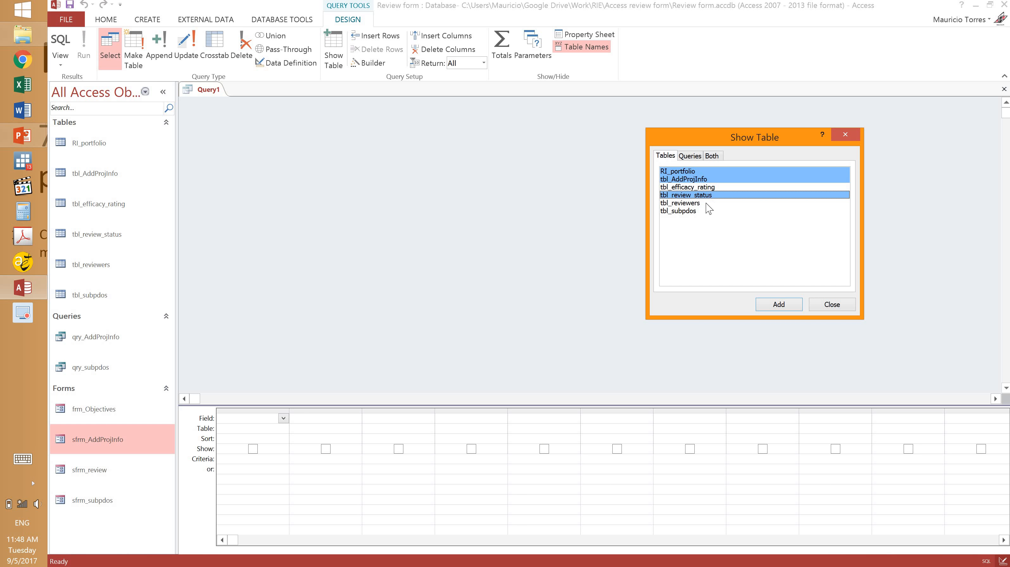
{"action": "left_click", "coordinate": [705, 203], "text": "ctrl"}
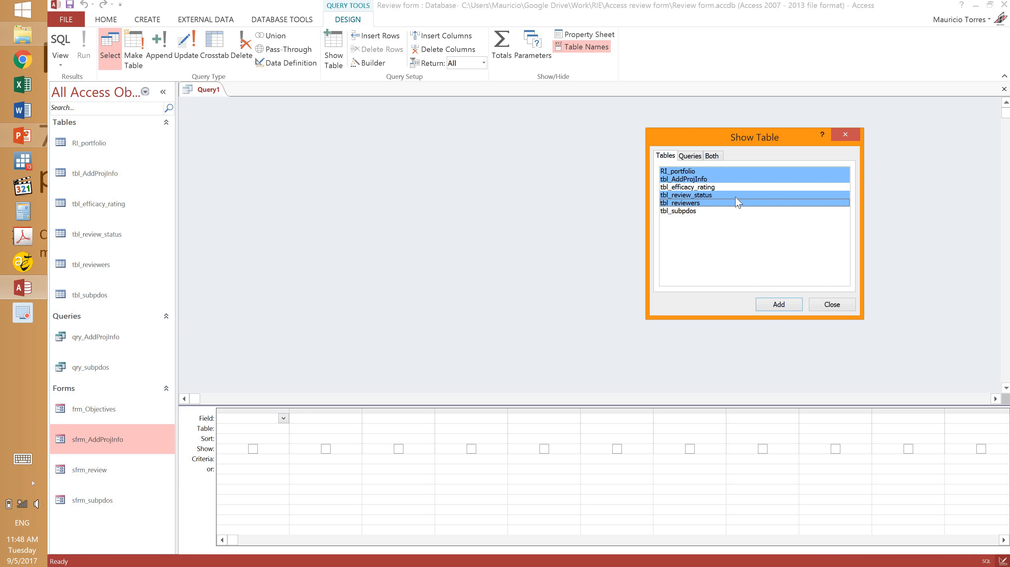
{"action": "left_click", "coordinate": [779, 304]}
{"action": "left_click", "coordinate": [845, 135]}
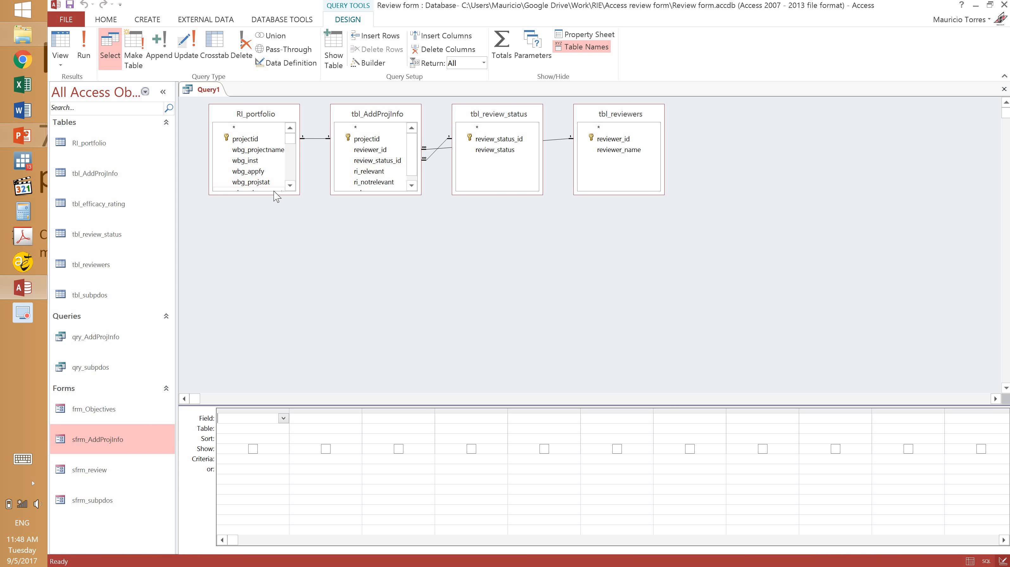
Enlarge the RI_portfolio field list and add projectid, wbg_projectname, wbg_inst, wbg_appfy, wbg_projstat, ri_regtype1, ri_actregion, wbg_country and wbg_practice to the query grid.
{"action": "left_click_drag", "start_coordinate": [273, 193], "coordinate": [265, 365]}
{"action": "left_click", "coordinate": [258, 140]}
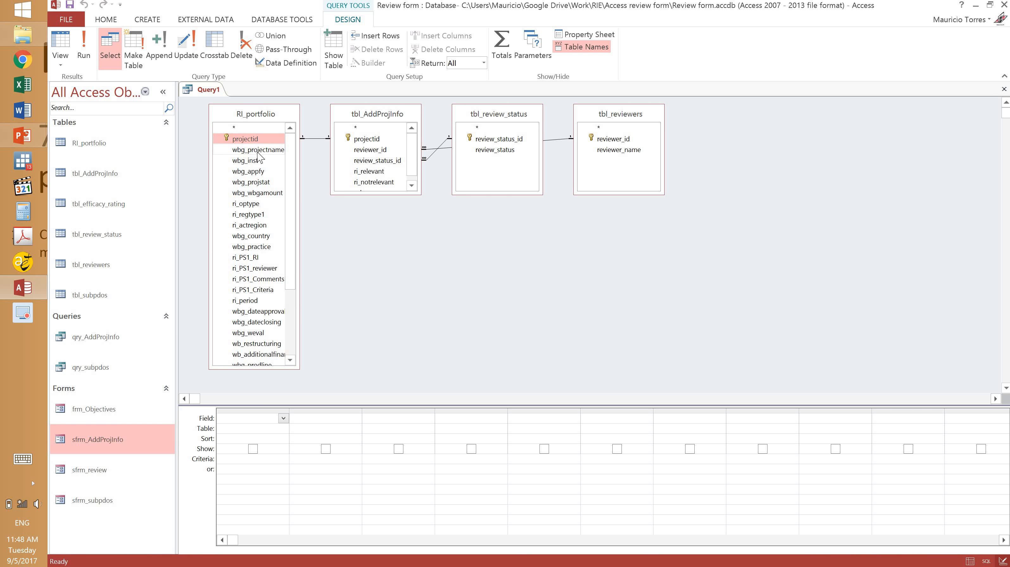
{"action": "left_click", "coordinate": [257, 151], "text": "ctrl"}
{"action": "left_click", "coordinate": [256, 161], "text": "ctrl"}
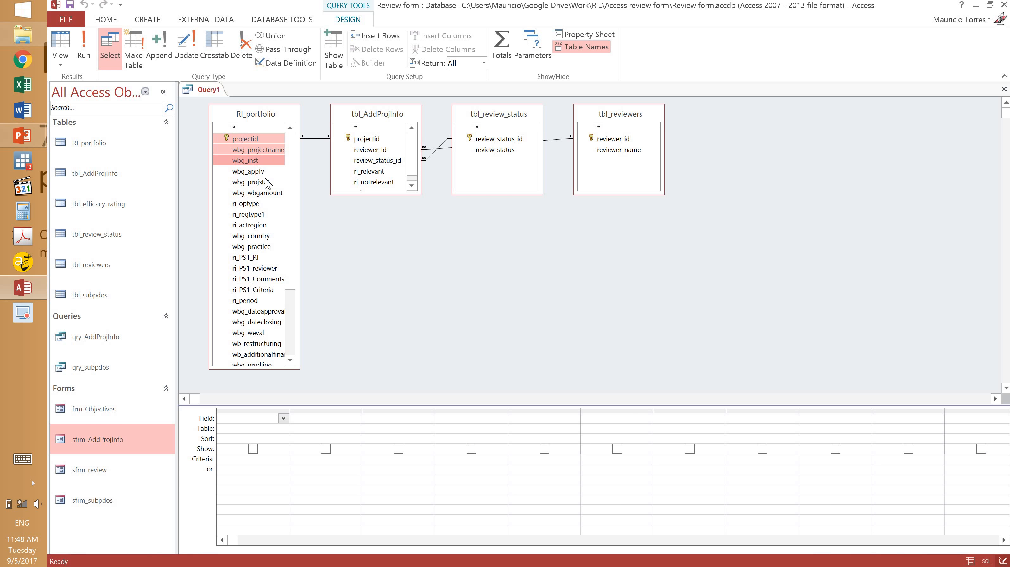
{"action": "left_click", "coordinate": [256, 172], "text": "ctrl"}
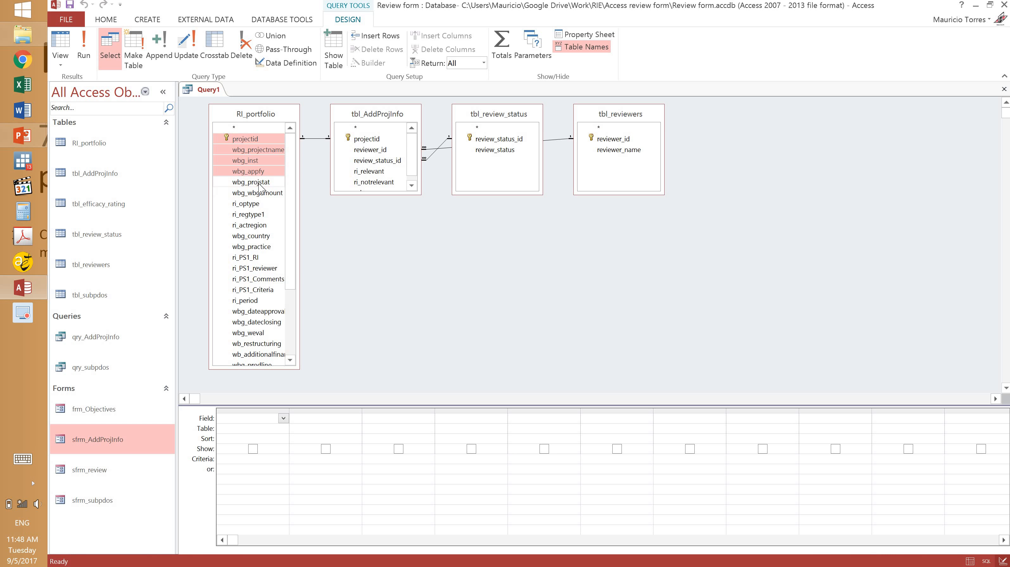
{"action": "left_click", "coordinate": [260, 184], "text": "ctrl"}
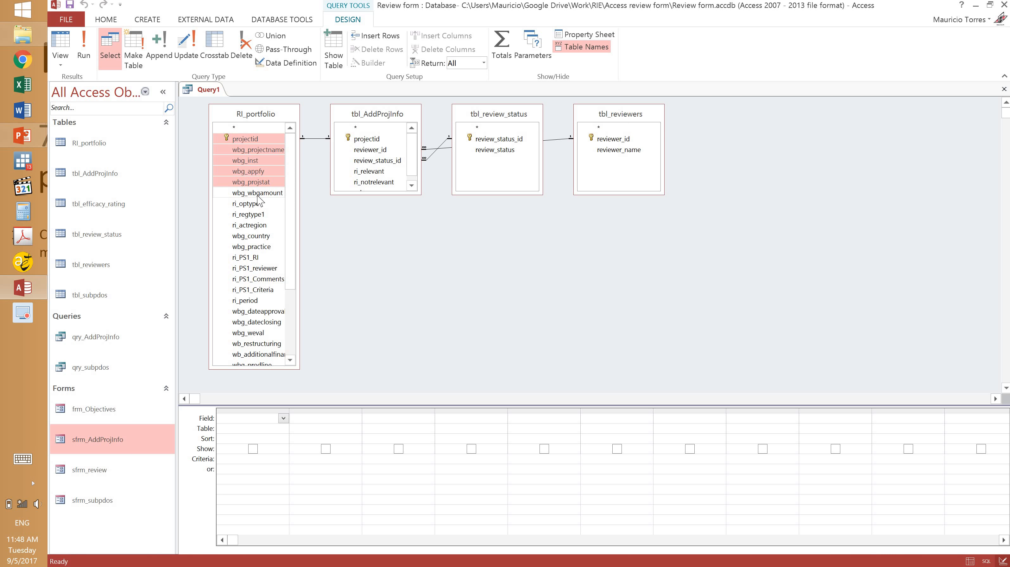
{"action": "left_click", "coordinate": [257, 217], "text": "ctrl"}
{"action": "left_click", "coordinate": [262, 225], "text": "ctrl"}
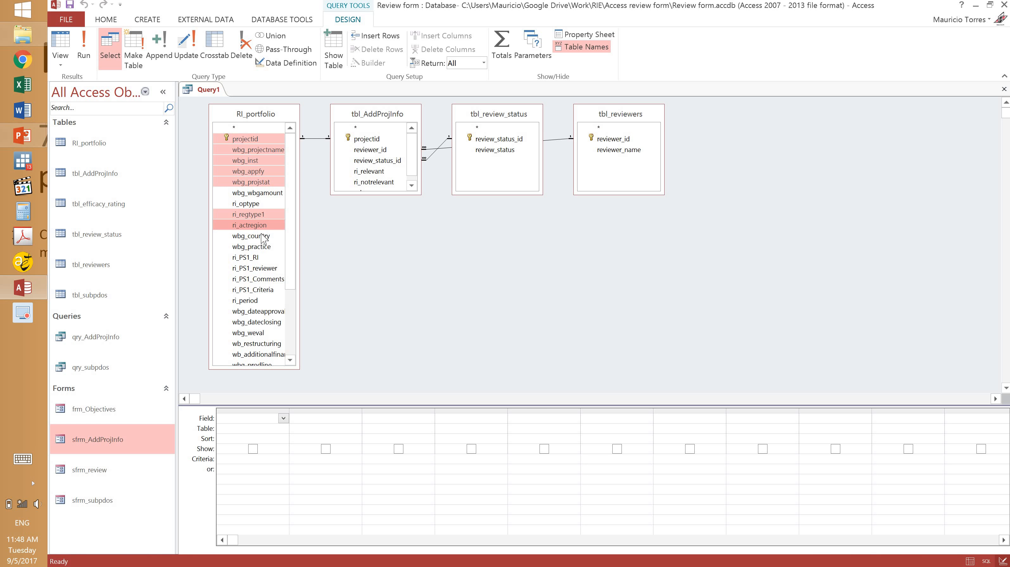
{"action": "left_click", "coordinate": [262, 237], "text": "ctrl"}
{"action": "left_click", "coordinate": [262, 248], "text": "ctrl"}
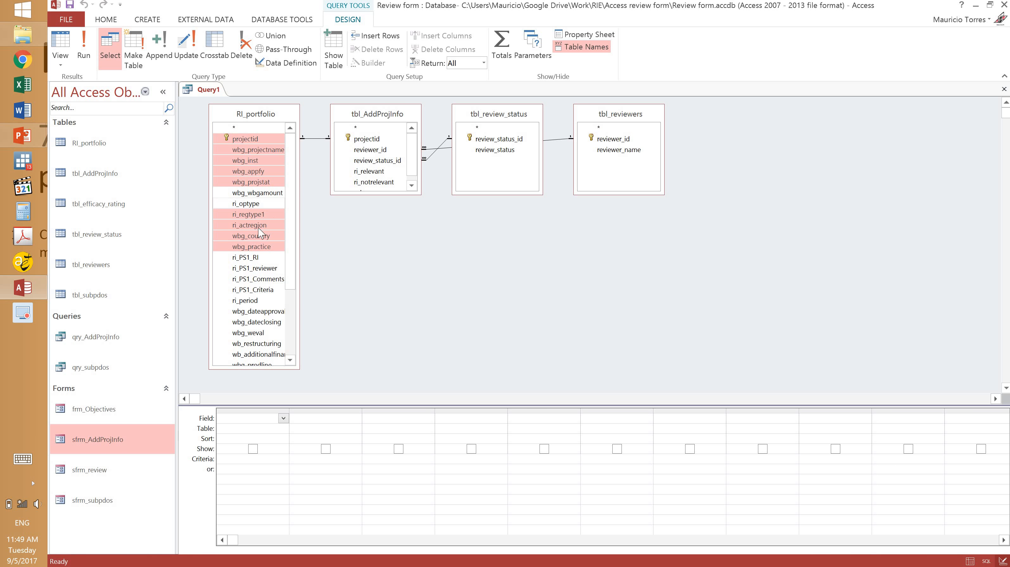
{"action": "left_click_drag", "start_coordinate": [258, 227], "coordinate": [243, 420]}
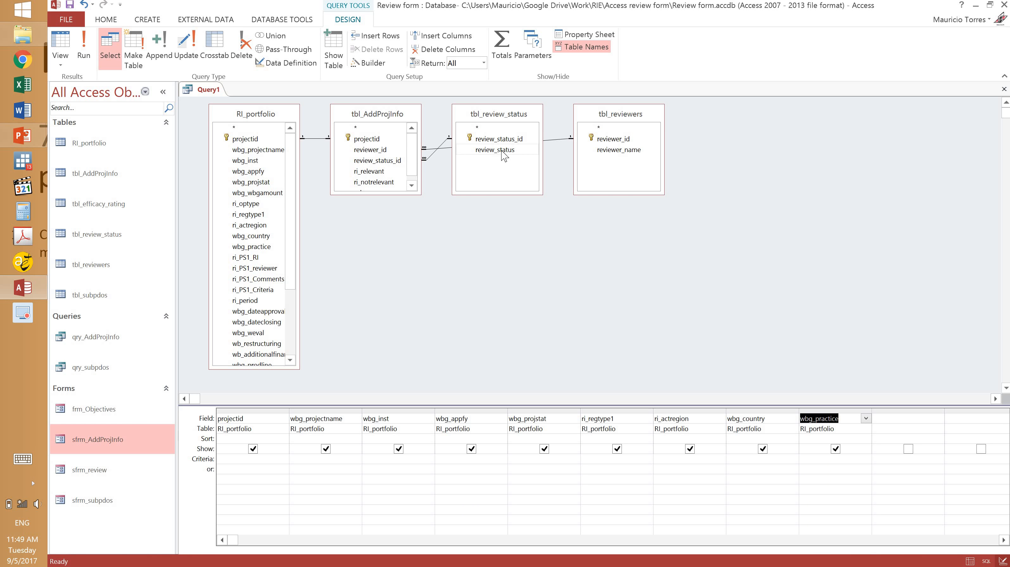
Add reviewer_name from tbl_reviewers and review_status from tbl_review_status as the last two query fields.
{"action": "mouse_move", "coordinate": [501, 151]}
{"action": "left_mouse_down"}
{"action": "mouse_move", "coordinate": [645, 264]}
{"action": "mouse_move", "coordinate": [638, 152]}
{"action": "mouse_move", "coordinate": [486, 155]}
{"action": "left_mouse_up"}
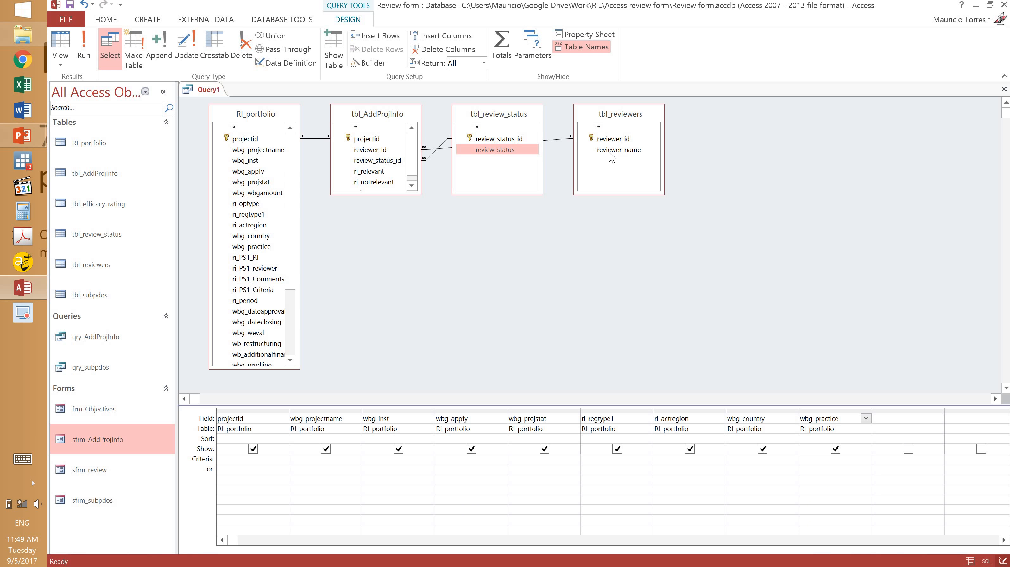
{"action": "left_click_drag", "start_coordinate": [610, 152], "coordinate": [895, 414]}
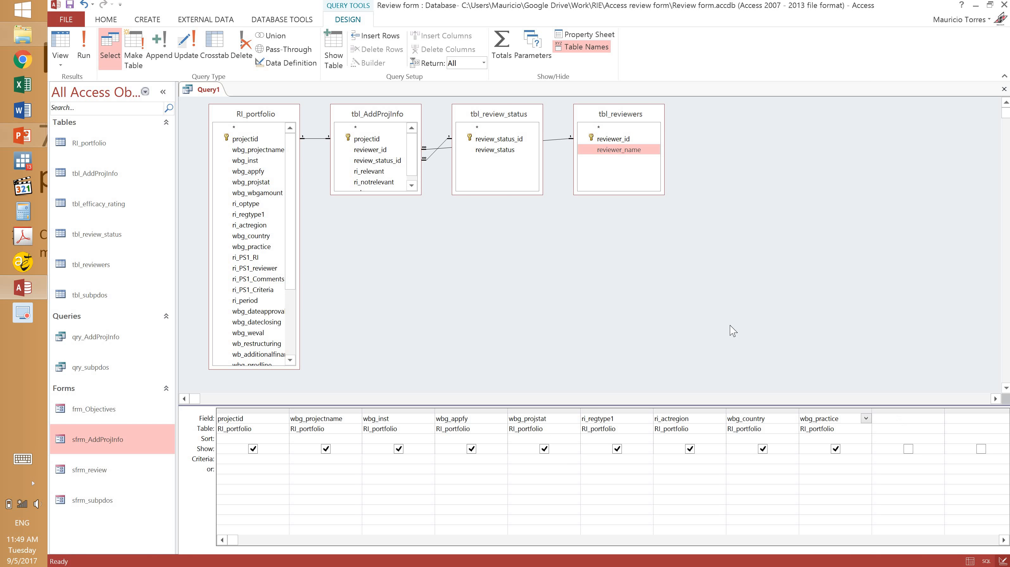
{"action": "left_click_drag", "start_coordinate": [492, 149], "coordinate": [956, 416]}
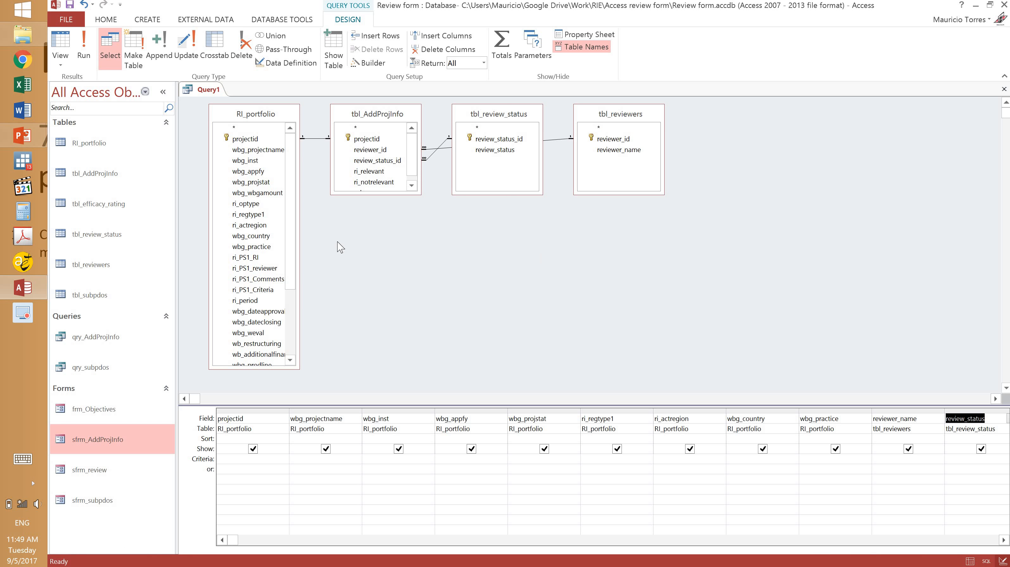
{"action": "left_click", "coordinate": [328, 289]}
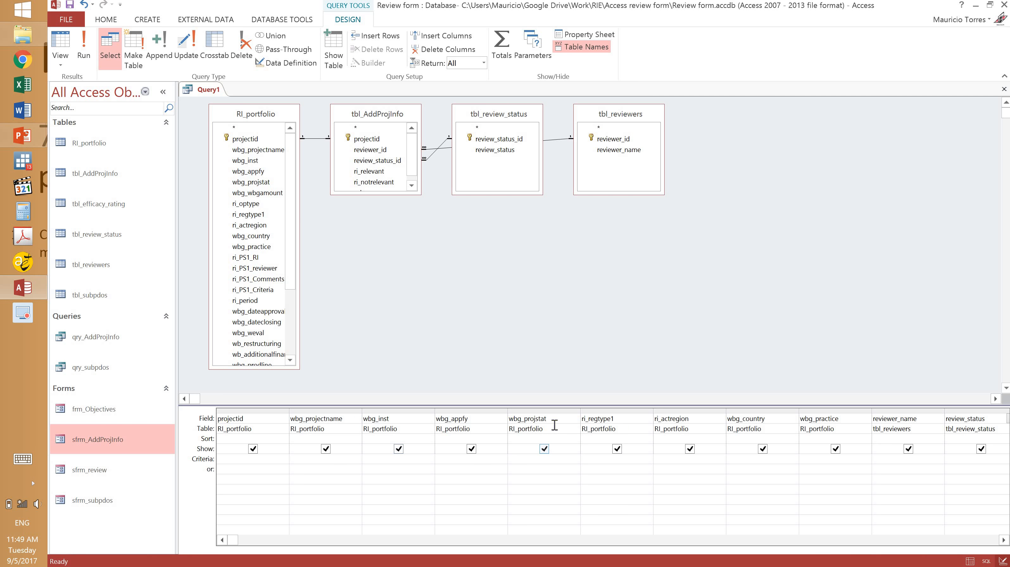
Set the projectid join to include all records from RI_portfolio and only the matching ones from tbl_AddProjInfo.
{"action": "double_click", "coordinate": [315, 139]}
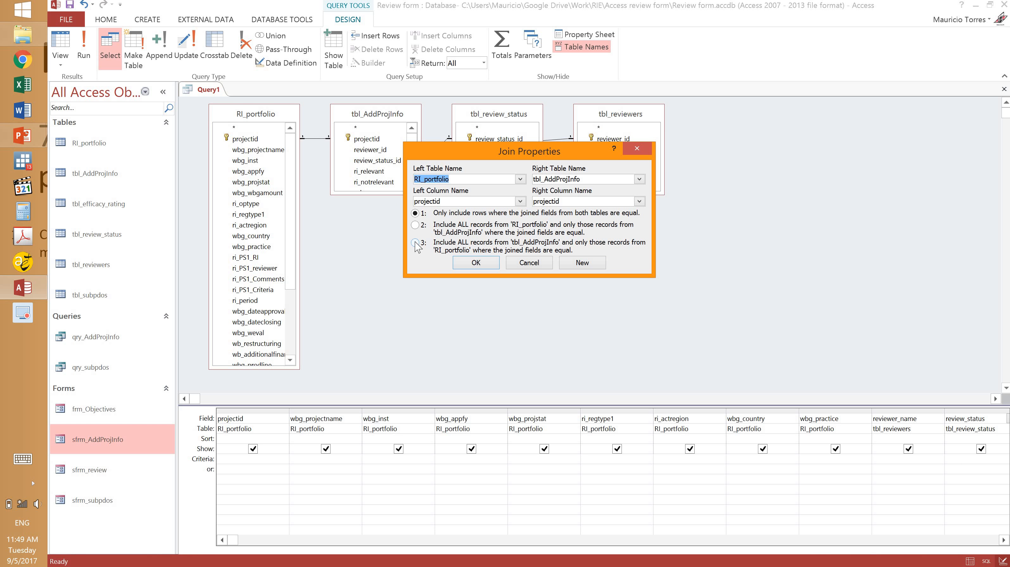
{"action": "left_click", "coordinate": [415, 224]}
{"action": "left_click", "coordinate": [475, 262]}
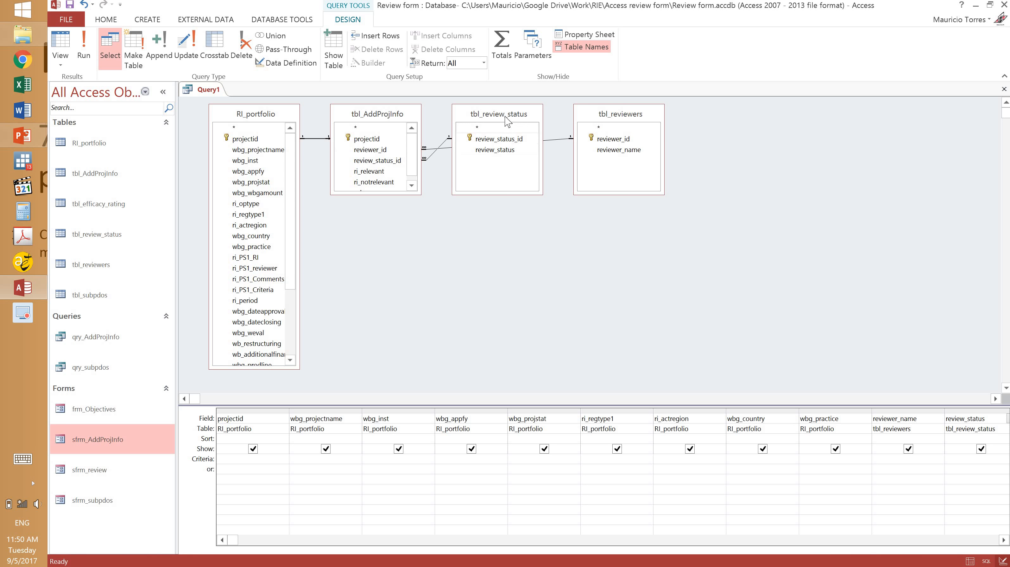
Move tbl_reviewers below tbl_review_status and set the review_status_id join to include all records from tbl_AddProjInfo.
{"action": "left_click_drag", "start_coordinate": [610, 118], "coordinate": [488, 262]}
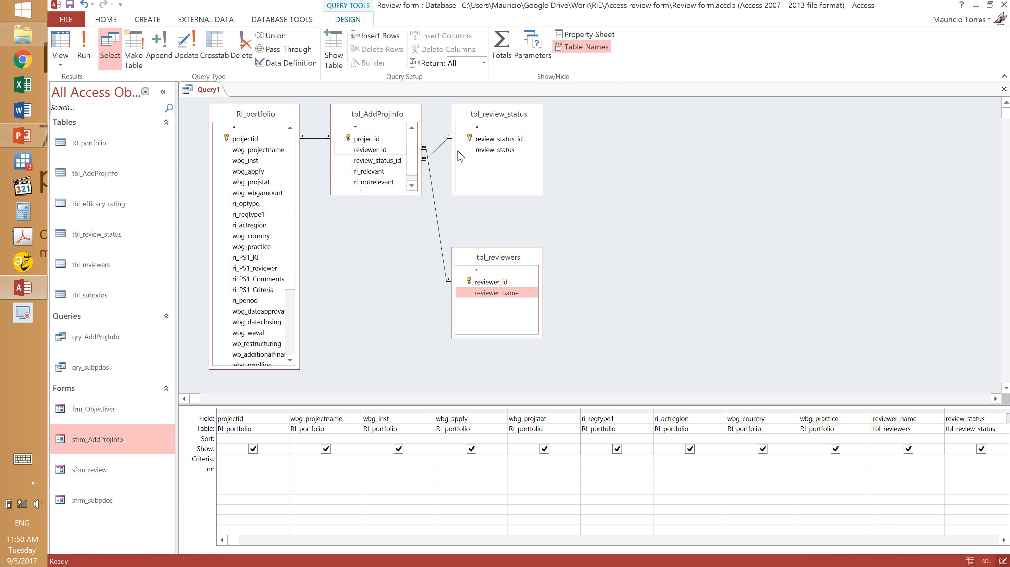
{"action": "double_click", "coordinate": [438, 154]}
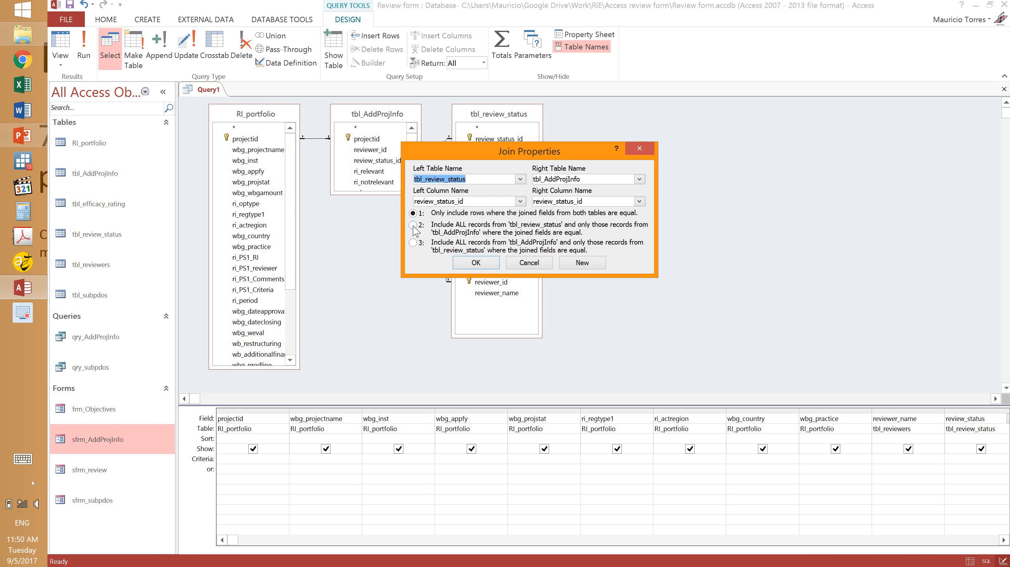
{"action": "left_click", "coordinate": [413, 243]}
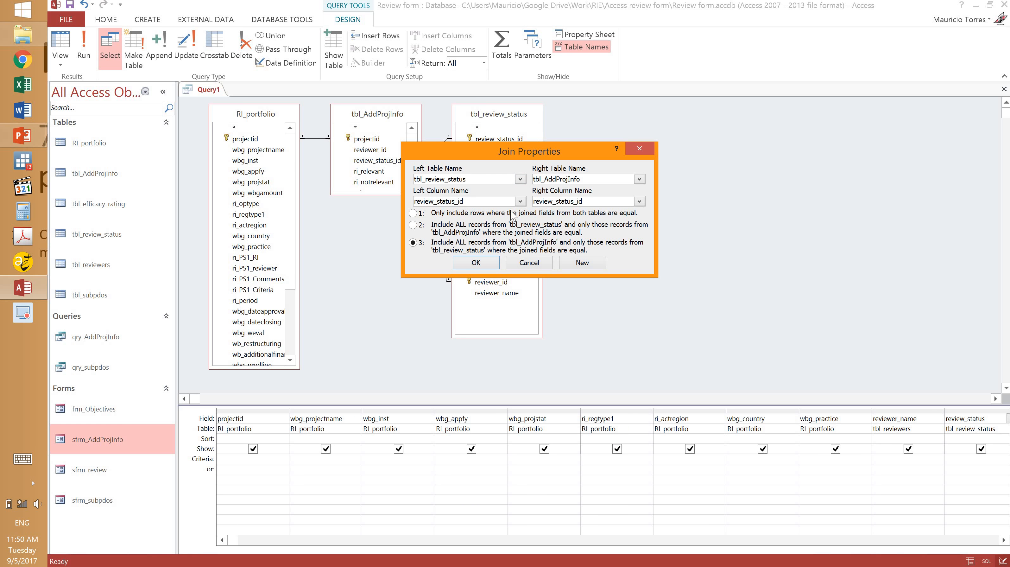
{"action": "left_click", "coordinate": [489, 258]}
Set the reviewer_id join to include all records from tbl_AddProjInfo and only the matching ones from tbl_reviewers.
{"action": "double_click", "coordinate": [442, 241]}
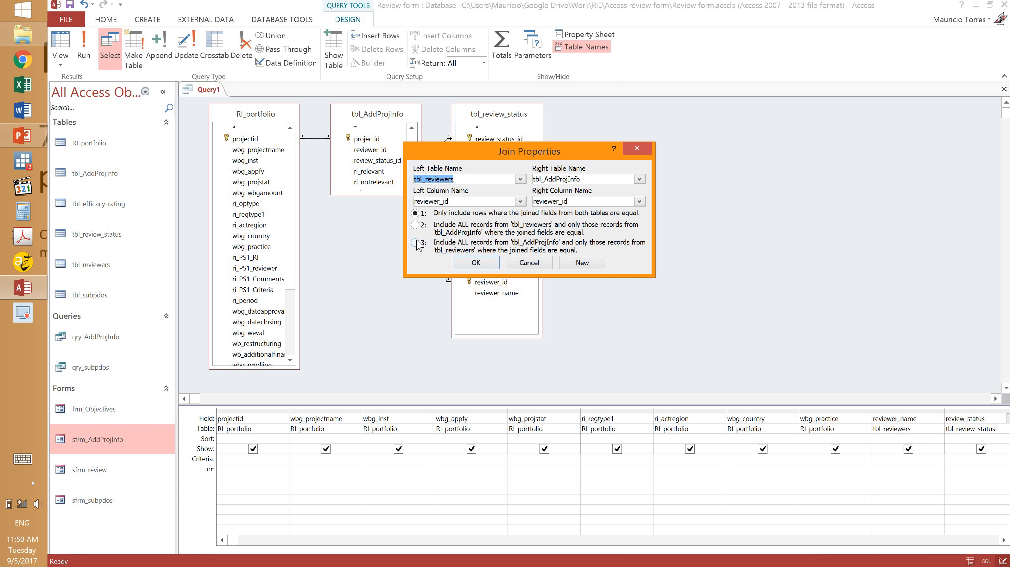
{"action": "left_click", "coordinate": [416, 242]}
{"action": "left_click", "coordinate": [489, 262]}
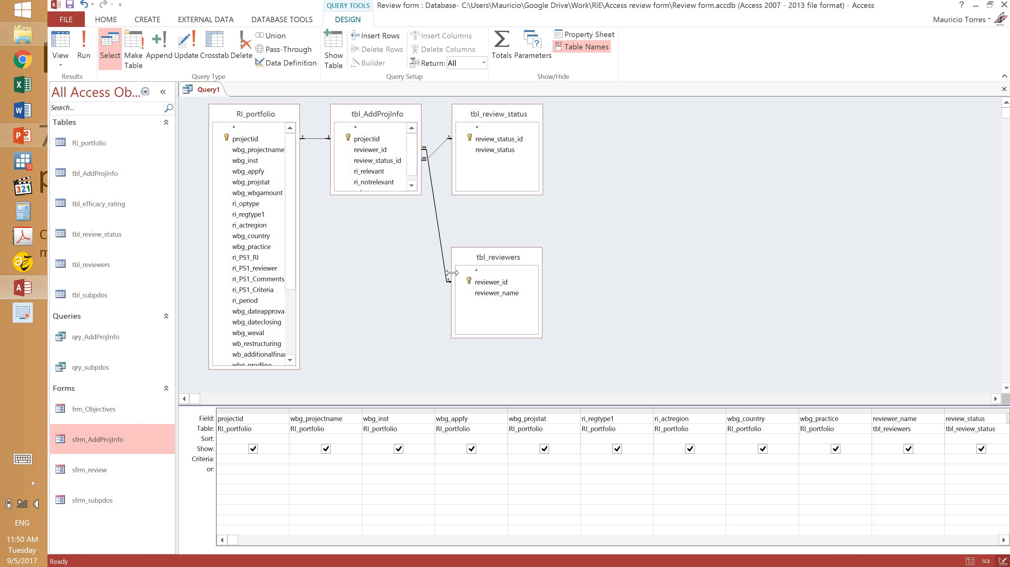
Save the query as qry_Portfolio, and run it to check its records before closing it.
{"action": "left_click", "coordinate": [74, 7]}
{"action": "type", "text": "qry_"}
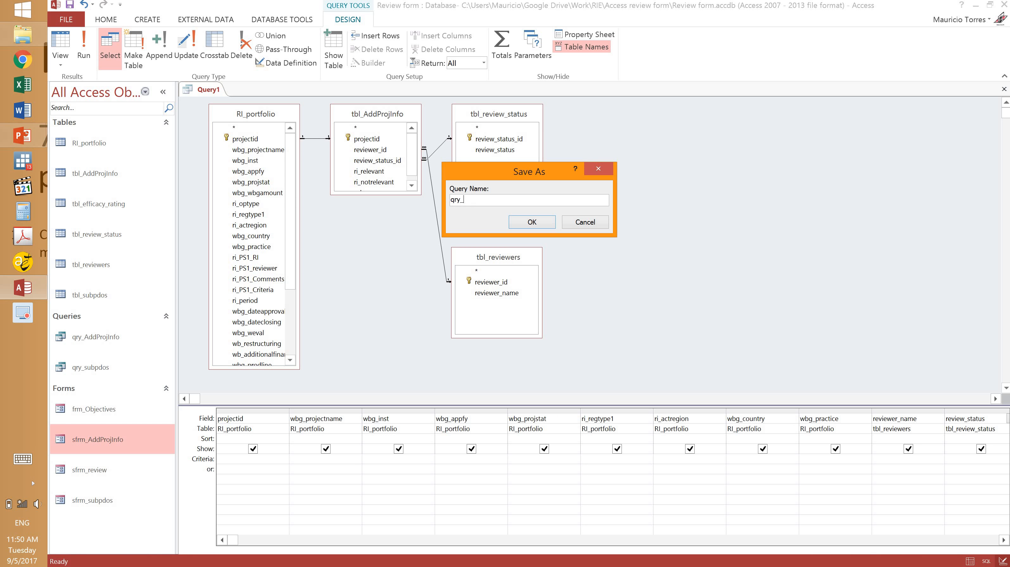
{"action": "type", "text": "Portfolio"}
{"action": "left_click", "coordinate": [523, 226]}
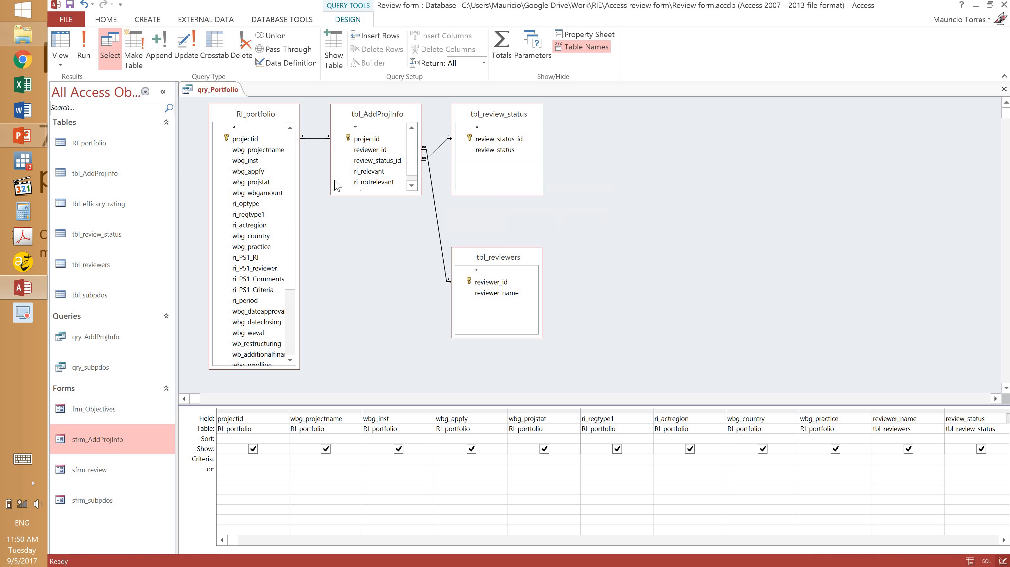
{"action": "left_click", "coordinate": [83, 43]}
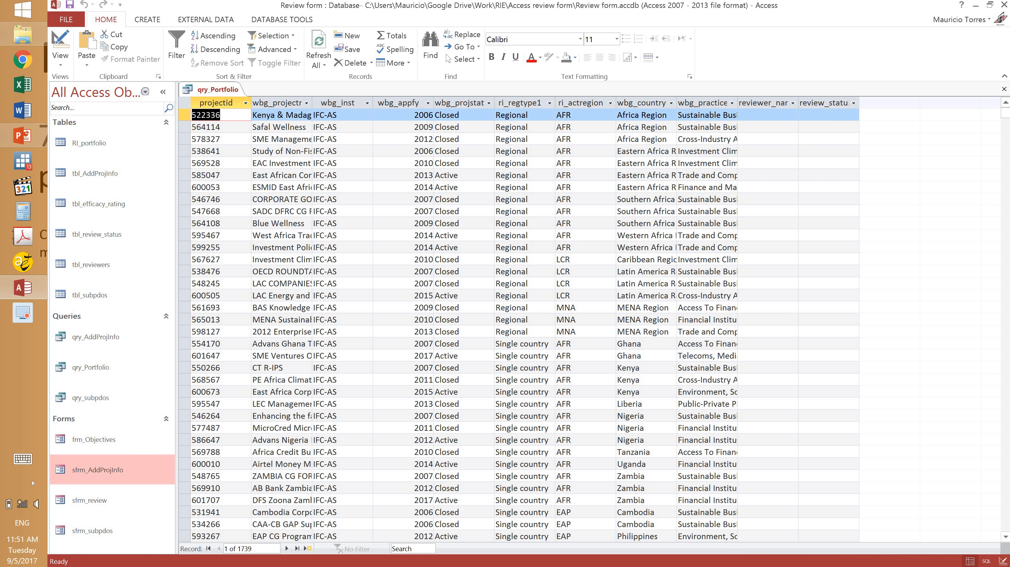
{"action": "left_click", "coordinate": [1004, 89]}
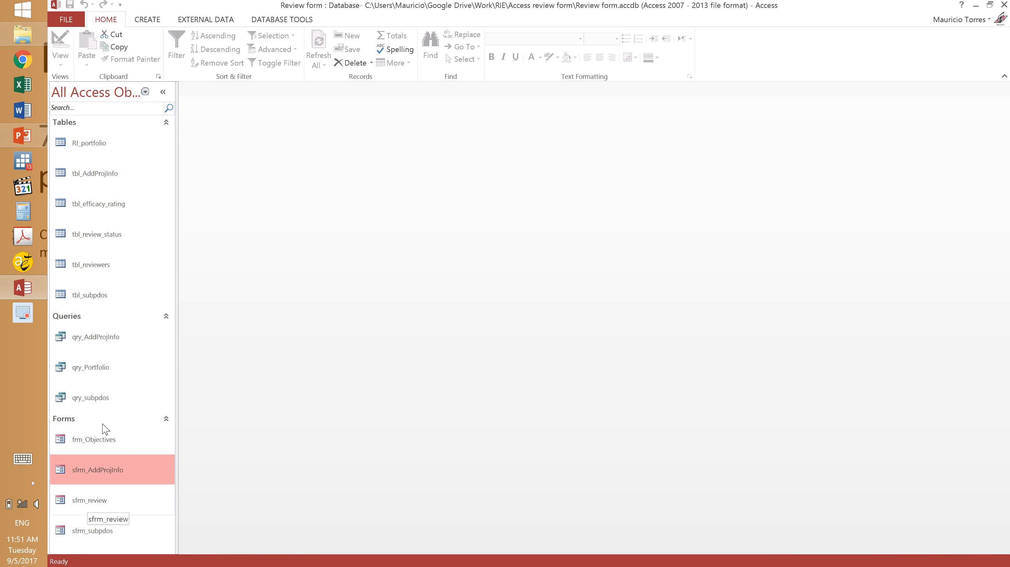
Create a Multiple Items form based on the qry_Portfolio query.
{"action": "left_click", "coordinate": [101, 370]}
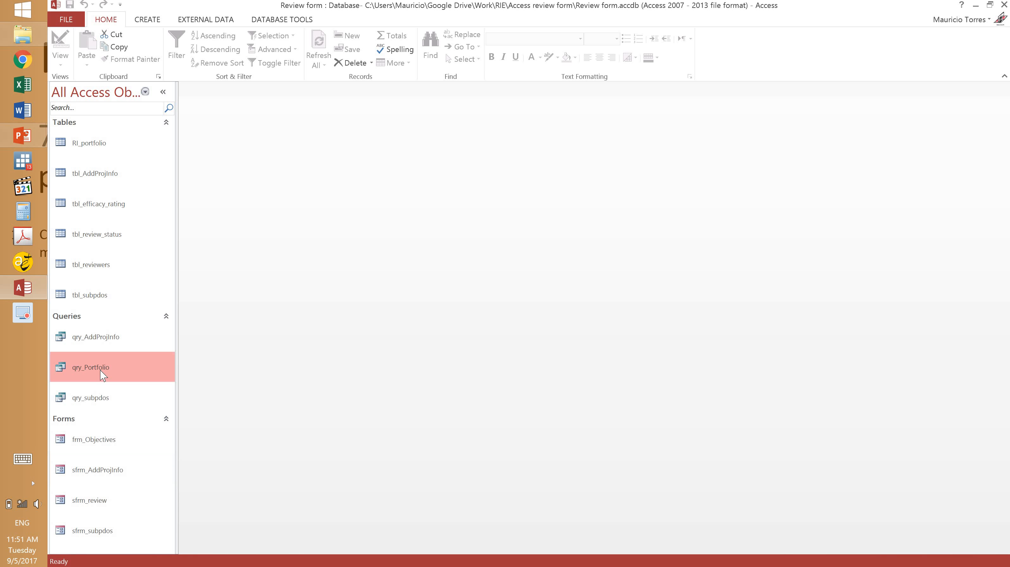
{"action": "left_click", "coordinate": [155, 27]}
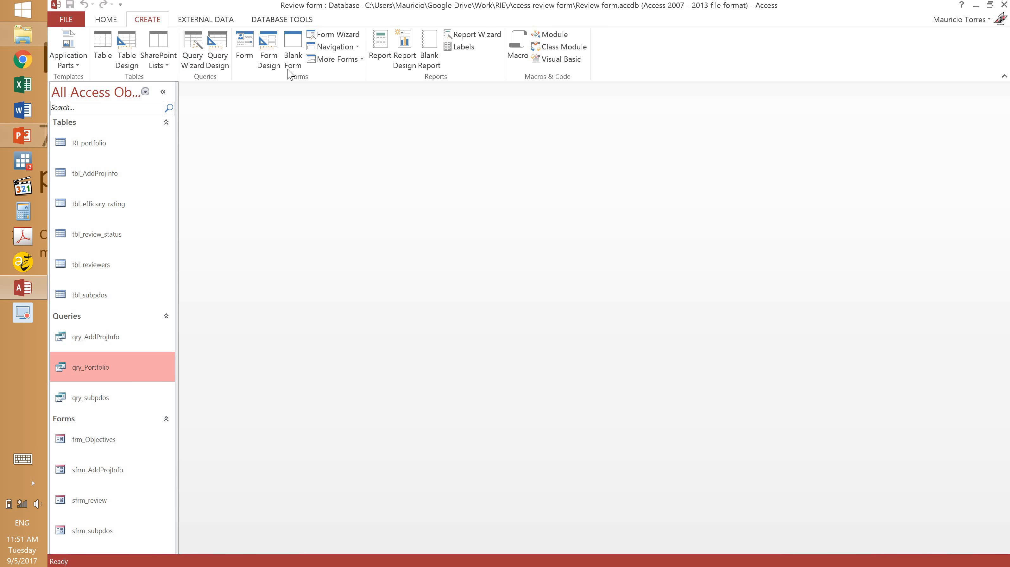
{"action": "left_click", "coordinate": [361, 60]}
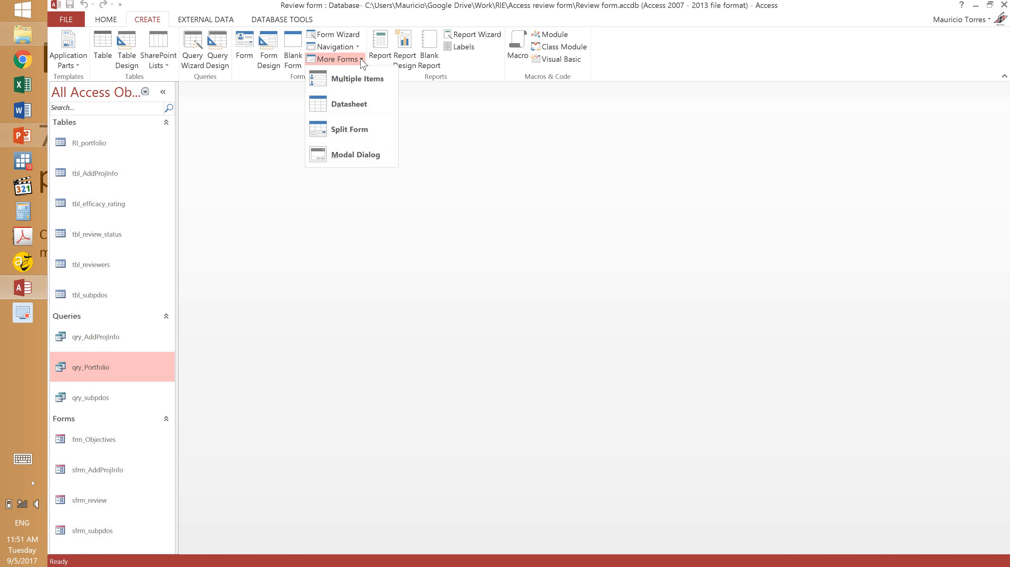
{"action": "left_click", "coordinate": [361, 91]}
In the form's Design View, narrow the projectid, wbg_inst and wbg_appfy columns to about half their width.
{"action": "left_click", "coordinate": [70, 68]}
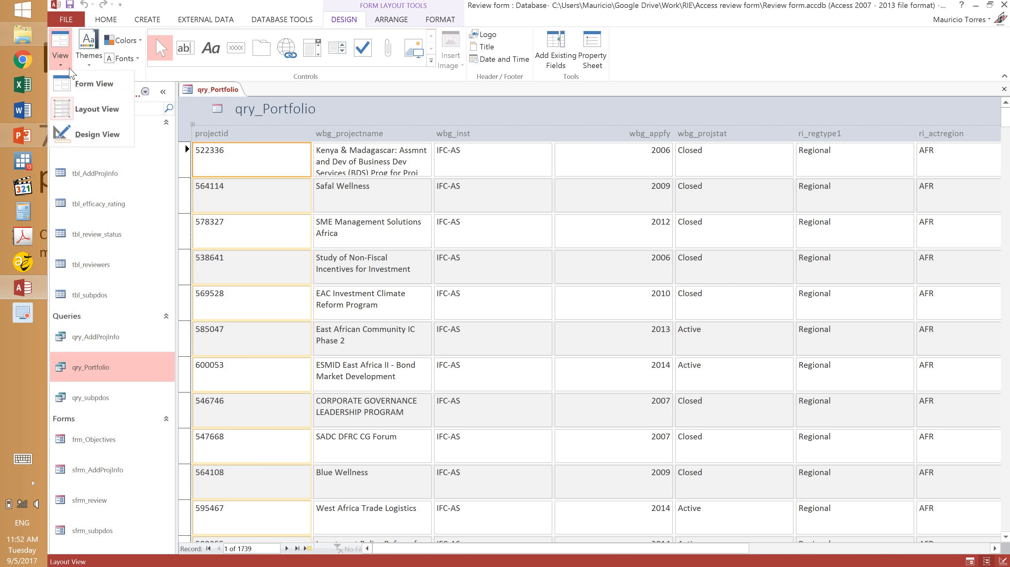
{"action": "left_click", "coordinate": [99, 141]}
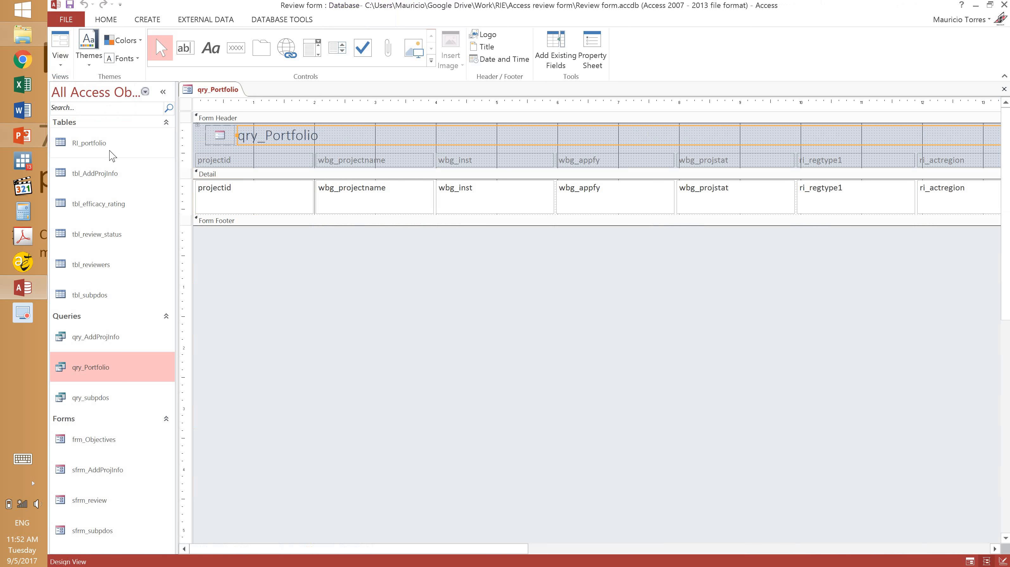
{"action": "left_click", "coordinate": [294, 197]}
{"action": "left_click_drag", "start_coordinate": [313, 197], "coordinate": [256, 197]}
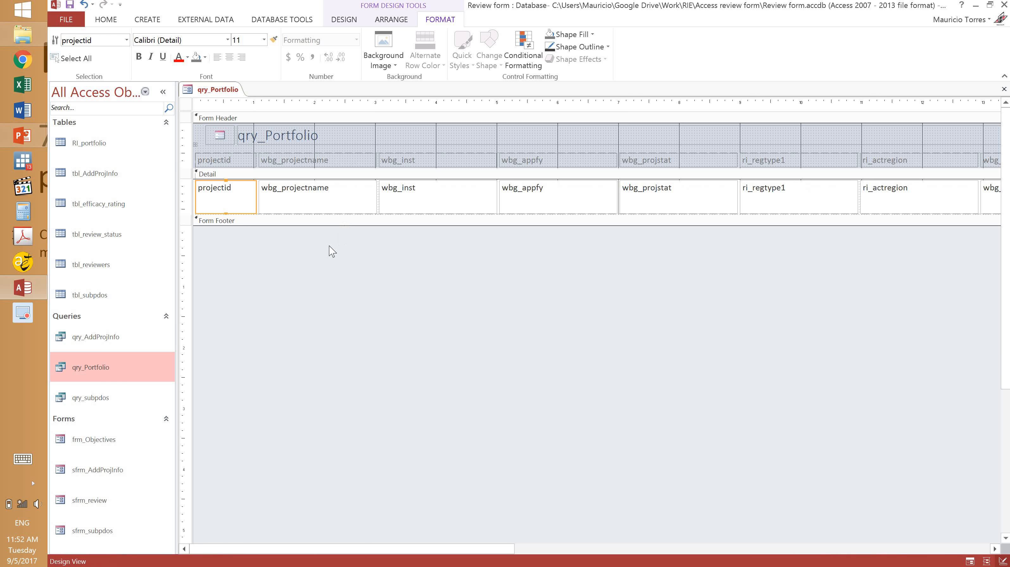
{"action": "left_click", "coordinate": [342, 207]}
{"action": "left_click", "coordinate": [490, 196]}
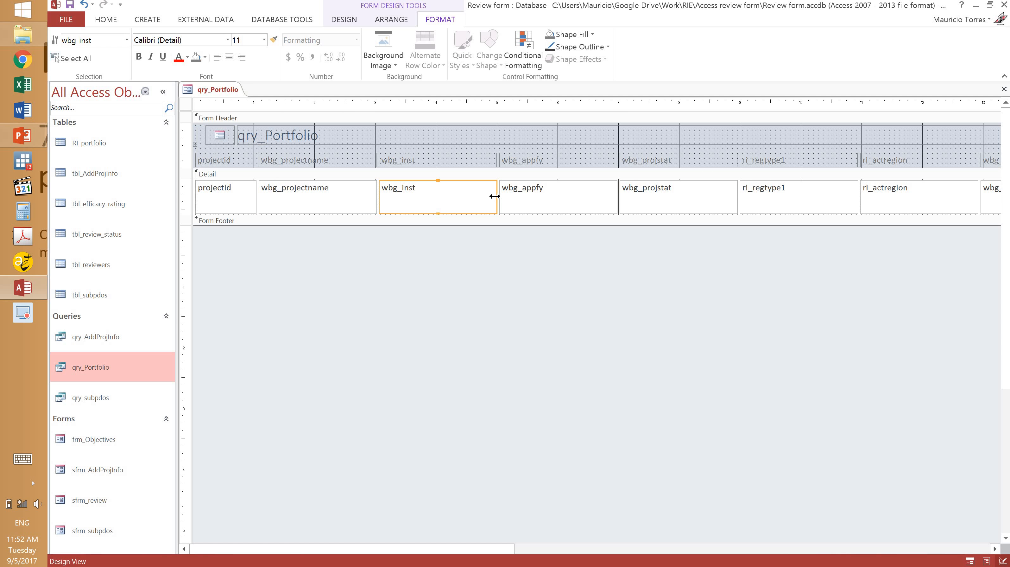
{"action": "left_click_drag", "start_coordinate": [494, 196], "coordinate": [436, 196]}
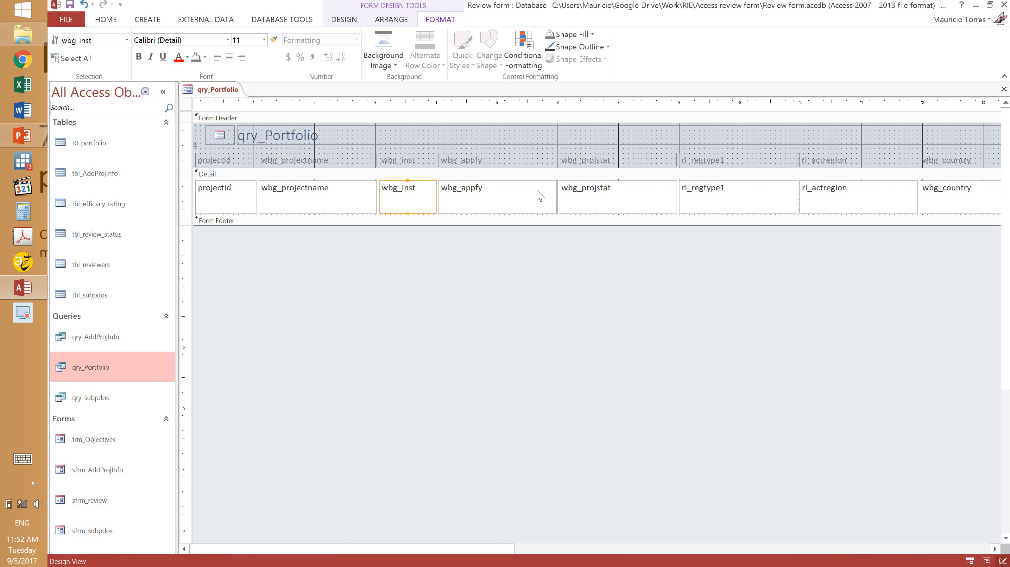
{"action": "left_click", "coordinate": [546, 196]}
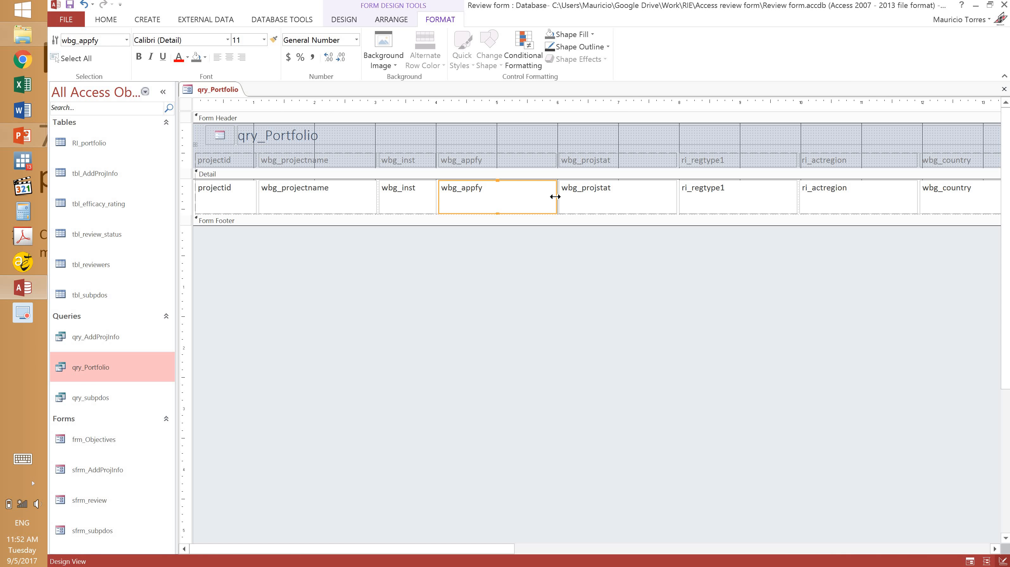
{"action": "left_click_drag", "start_coordinate": [555, 196], "coordinate": [494, 195]}
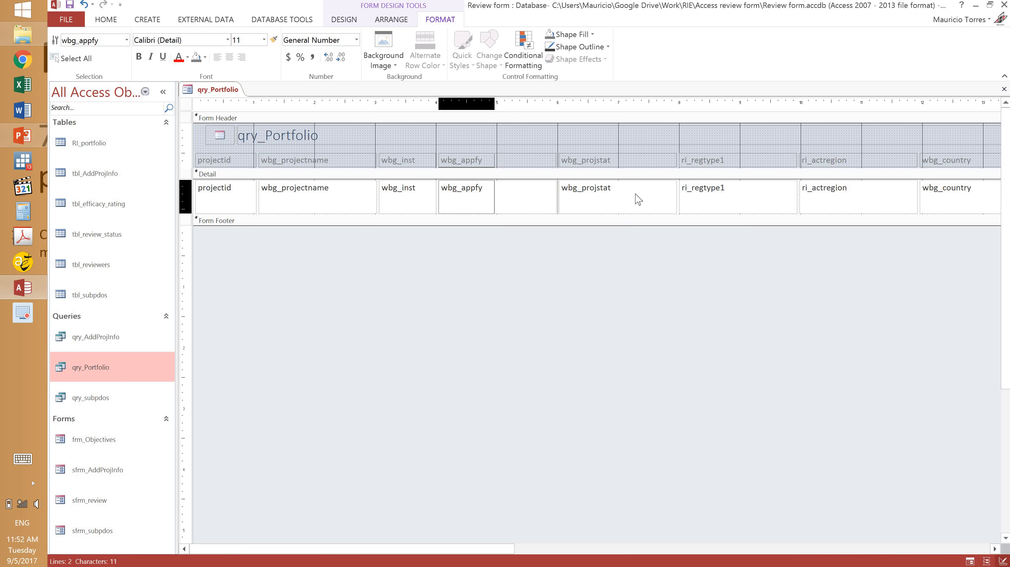
Narrow the wbg_projstat, ri_regtype1 and ri_actregion columns to about half their width.
{"action": "left_click", "coordinate": [611, 191]}
{"action": "left_click_drag", "start_coordinate": [571, 196], "coordinate": [555, 196]}
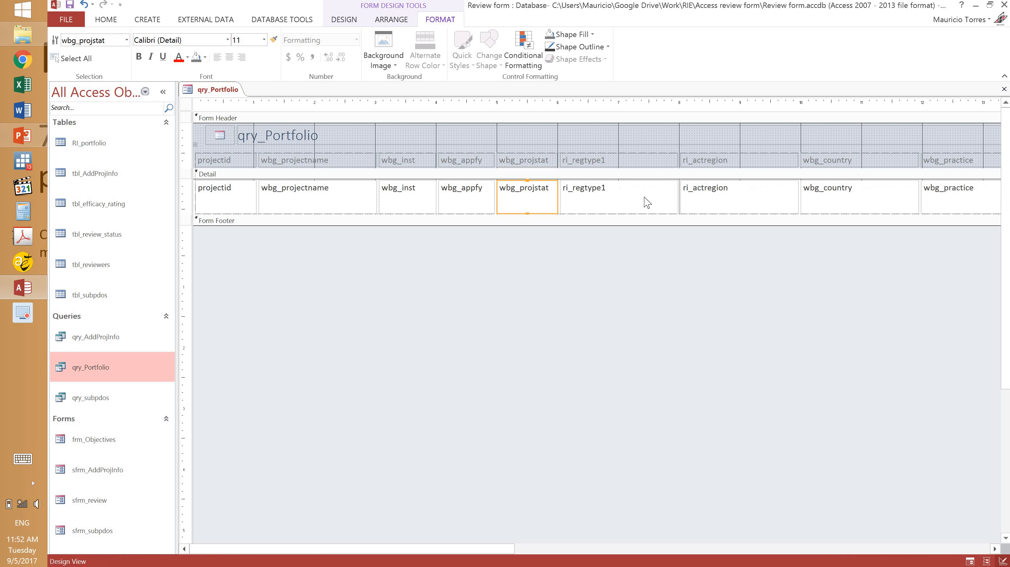
{"action": "left_click", "coordinate": [654, 197]}
{"action": "left_click_drag", "start_coordinate": [677, 197], "coordinate": [618, 196]}
{"action": "left_click", "coordinate": [723, 202]}
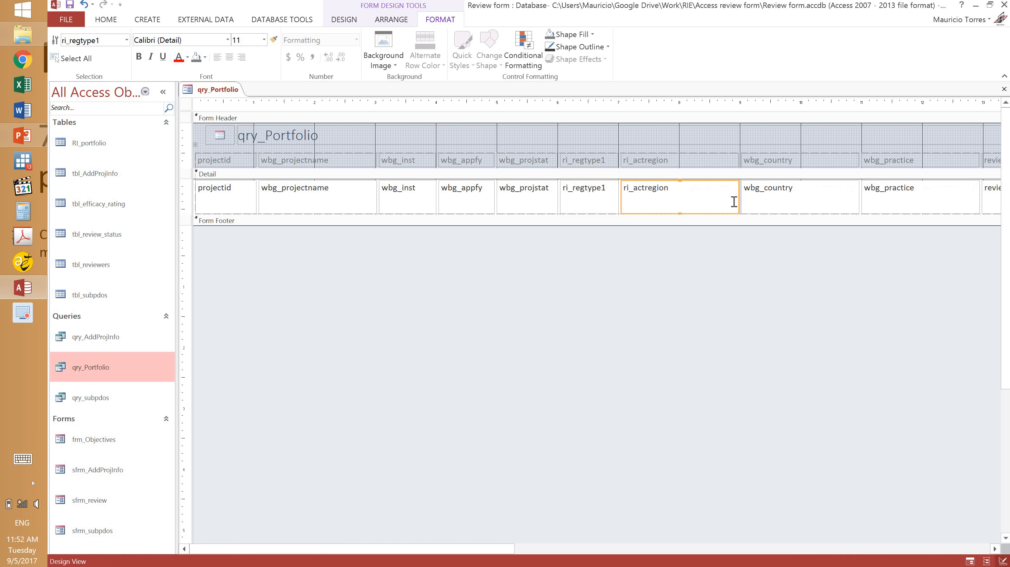
{"action": "left_click_drag", "start_coordinate": [738, 197], "coordinate": [680, 197]}
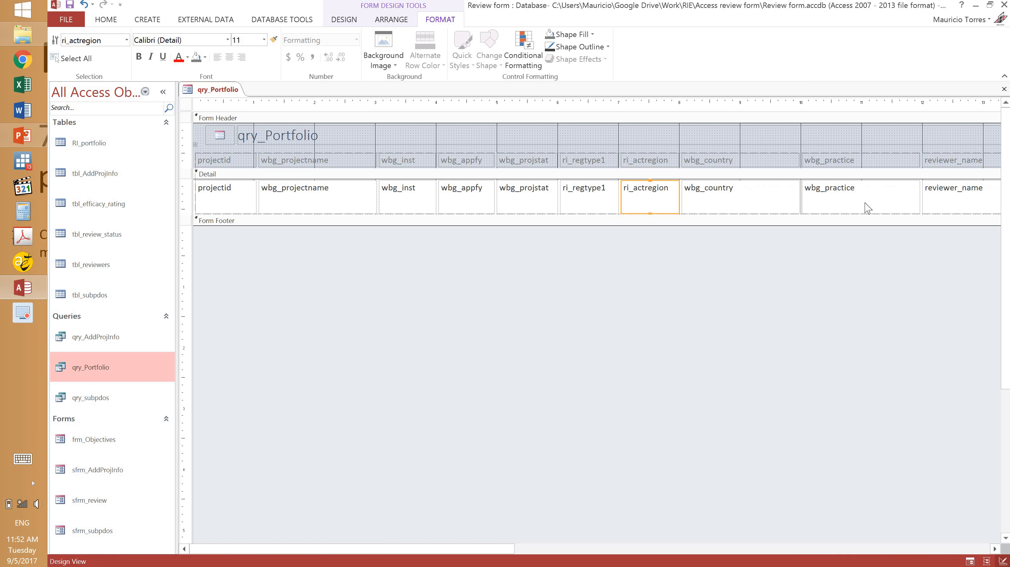
Narrow the reviewer_name and review_status columns so they just fit their field names.
{"action": "left_click", "coordinate": [787, 200]}
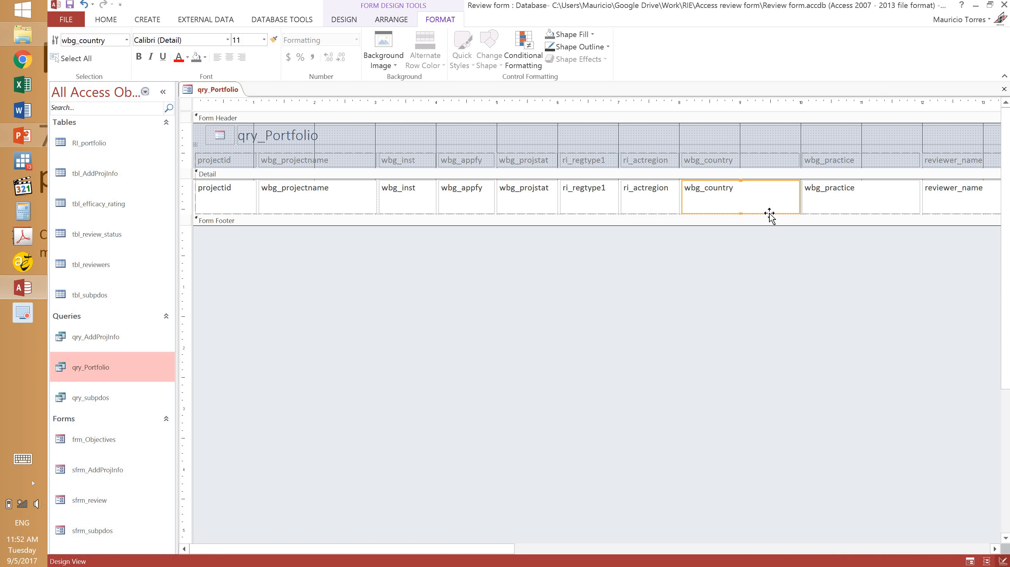
{"action": "left_click_drag", "start_coordinate": [511, 551], "coordinate": [721, 549]}
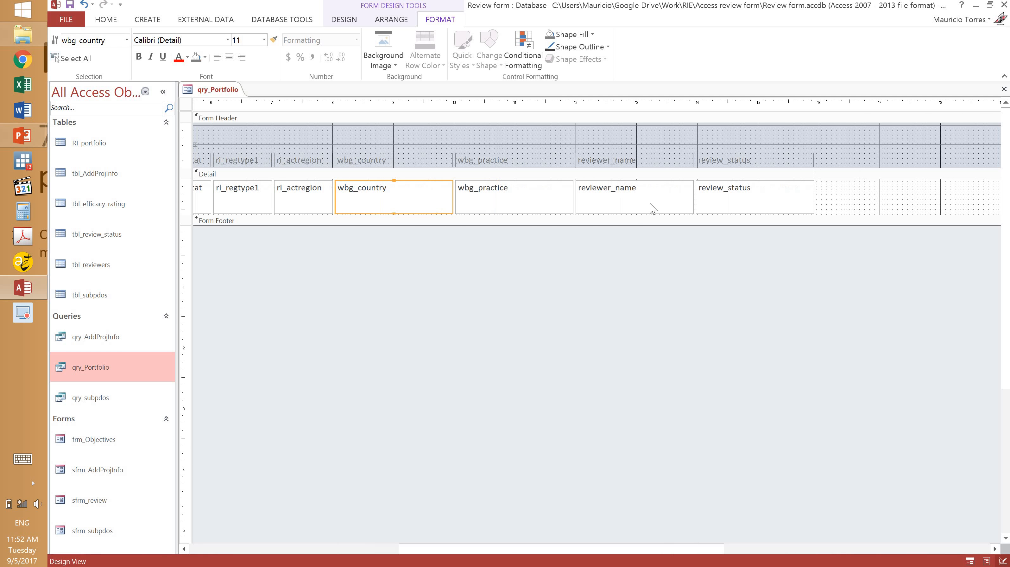
{"action": "left_click", "coordinate": [735, 199], "text": "shift"}
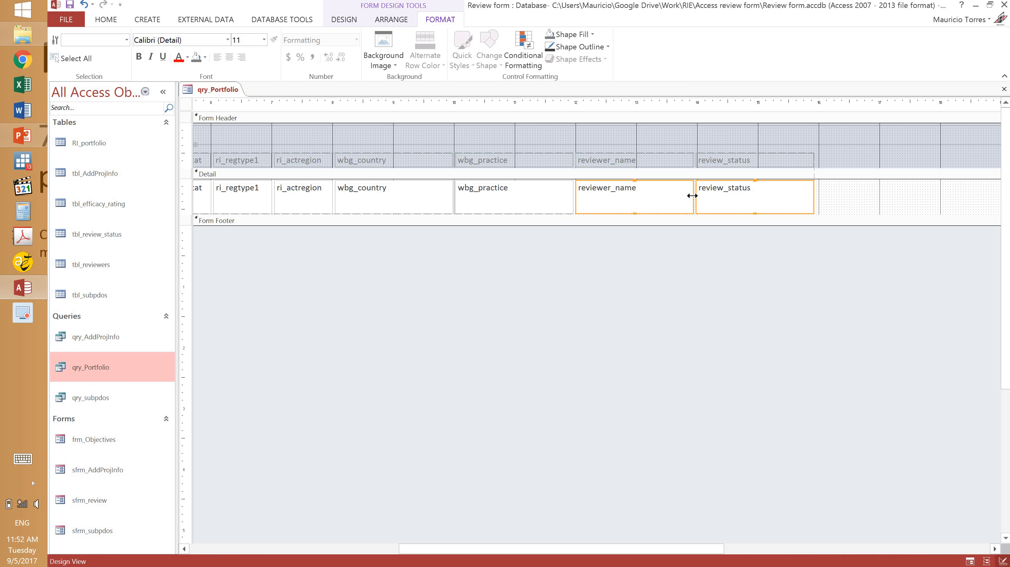
{"action": "left_click_drag", "start_coordinate": [692, 196], "coordinate": [678, 145]}
{"action": "left_click", "coordinate": [743, 149]}
{"action": "left_click", "coordinate": [691, 198]}
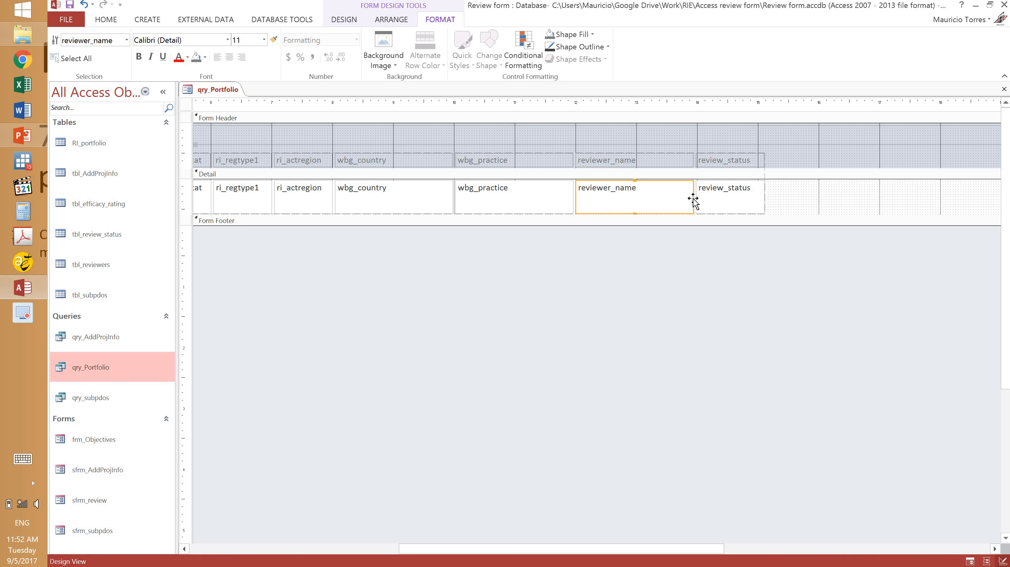
{"action": "left_click_drag", "start_coordinate": [667, 199], "coordinate": [644, 196]}
{"action": "left_click", "coordinate": [702, 273]}
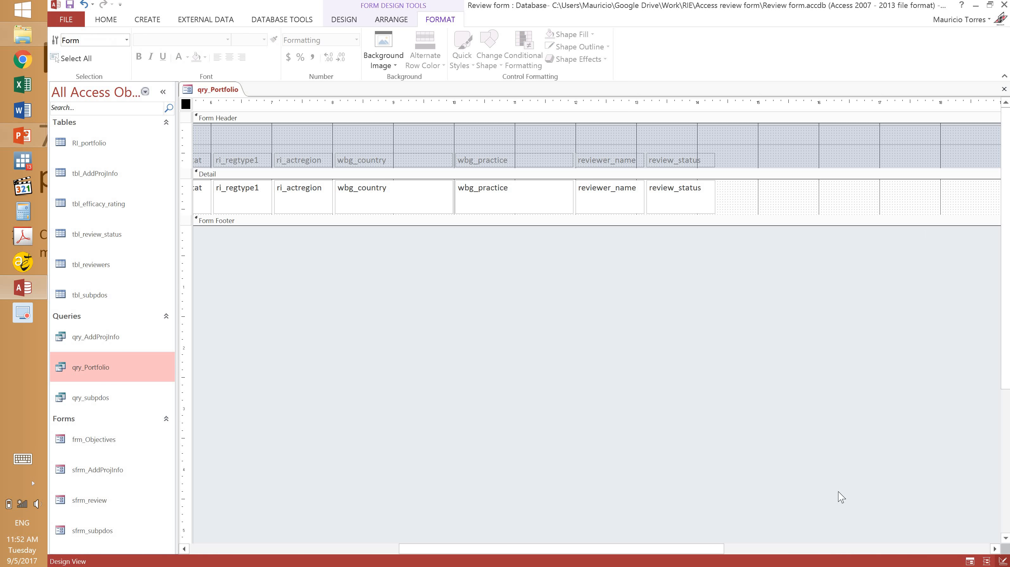
Shorten the header title label to the end of the review_status column and reduce the form's width to match.
{"action": "left_click_drag", "start_coordinate": [694, 551], "coordinate": [960, 552]}
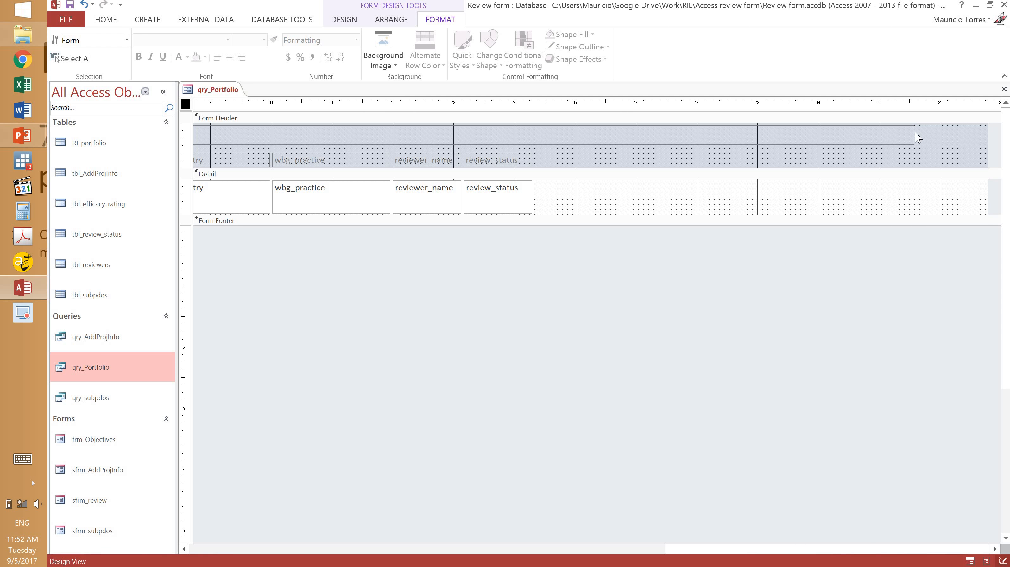
{"action": "left_click", "coordinate": [814, 139]}
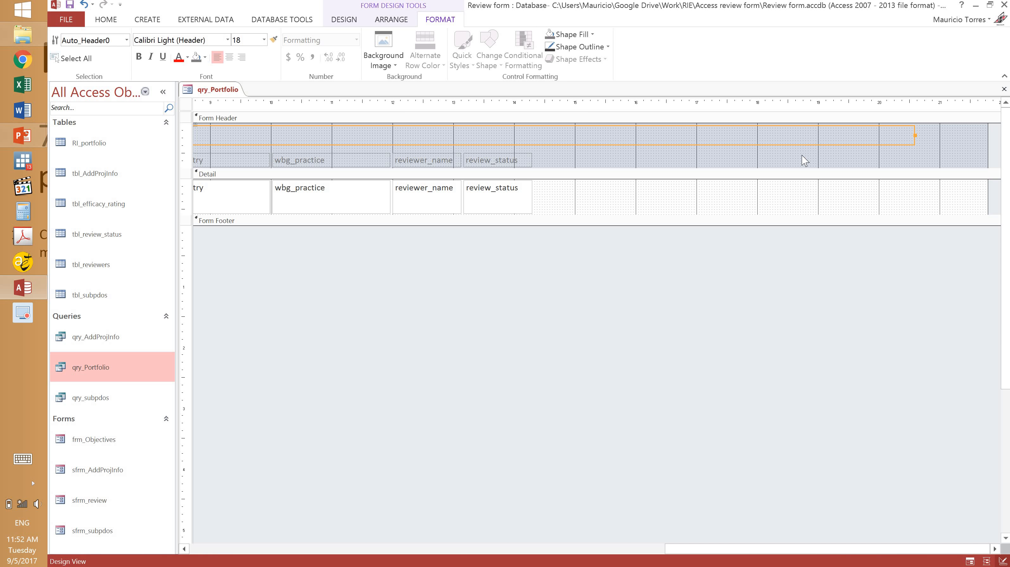
{"action": "left_click_drag", "start_coordinate": [758, 147], "coordinate": [532, 145]}
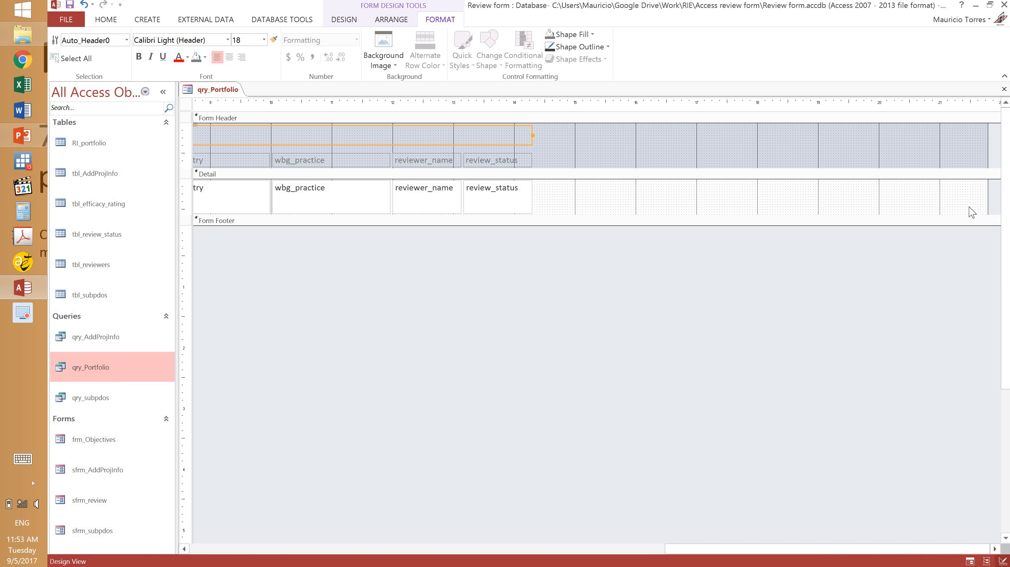
{"action": "left_click", "coordinate": [985, 197]}
{"action": "left_click_drag", "start_coordinate": [987, 195], "coordinate": [436, 212]}
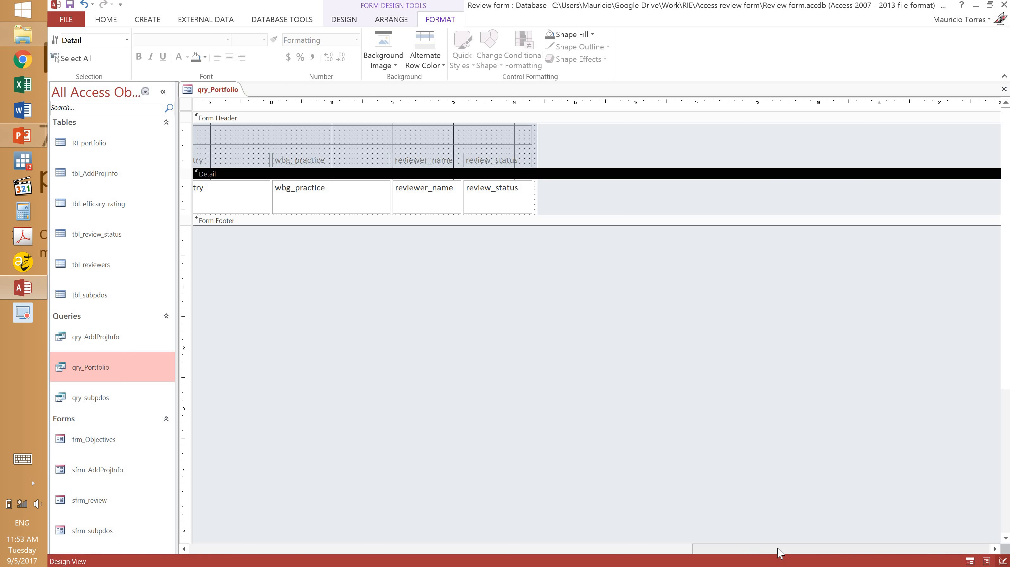
Shorten the header title label further so it ends at the wbg_inst column's far edge, about the 4-inch mark.
{"action": "left_click_drag", "start_coordinate": [674, 559], "coordinate": [288, 553]}
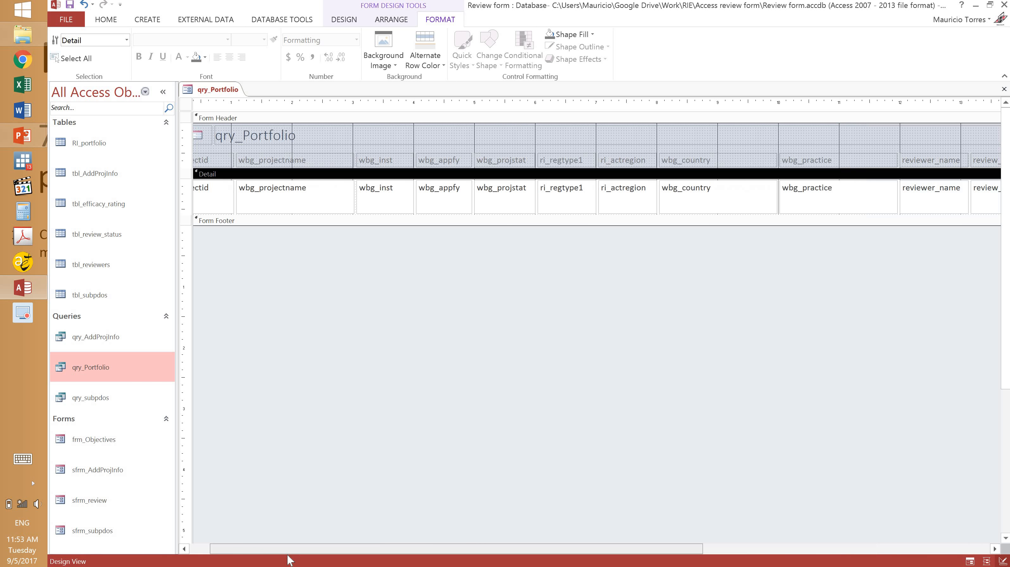
{"action": "scroll", "coordinate": [438, 547], "scroll_direction": "right", "scroll_amount": 3}
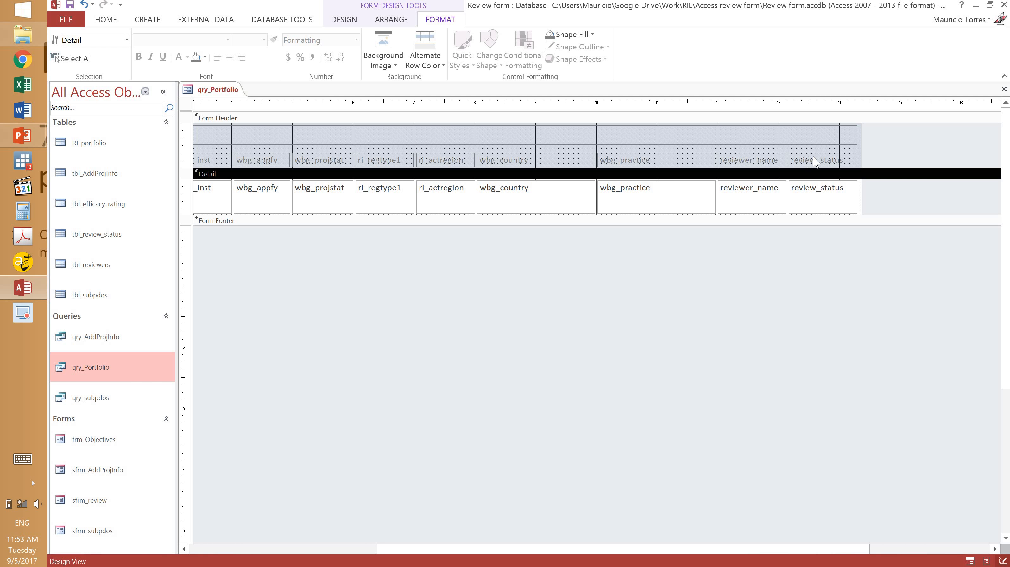
{"action": "left_click", "coordinate": [814, 143]}
{"action": "left_click_drag", "start_coordinate": [857, 136], "coordinate": [232, 145]}
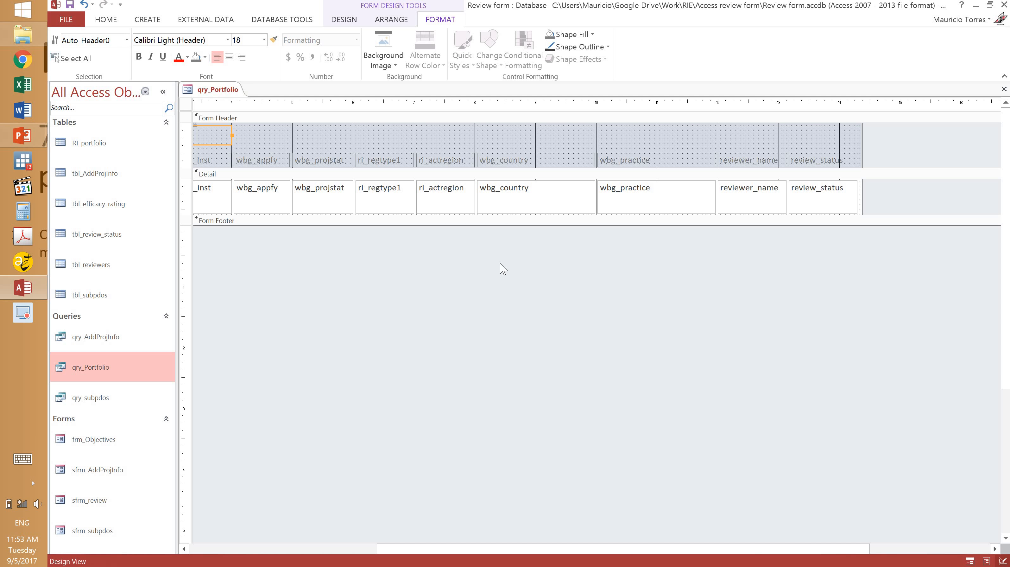
{"action": "left_click", "coordinate": [503, 269]}
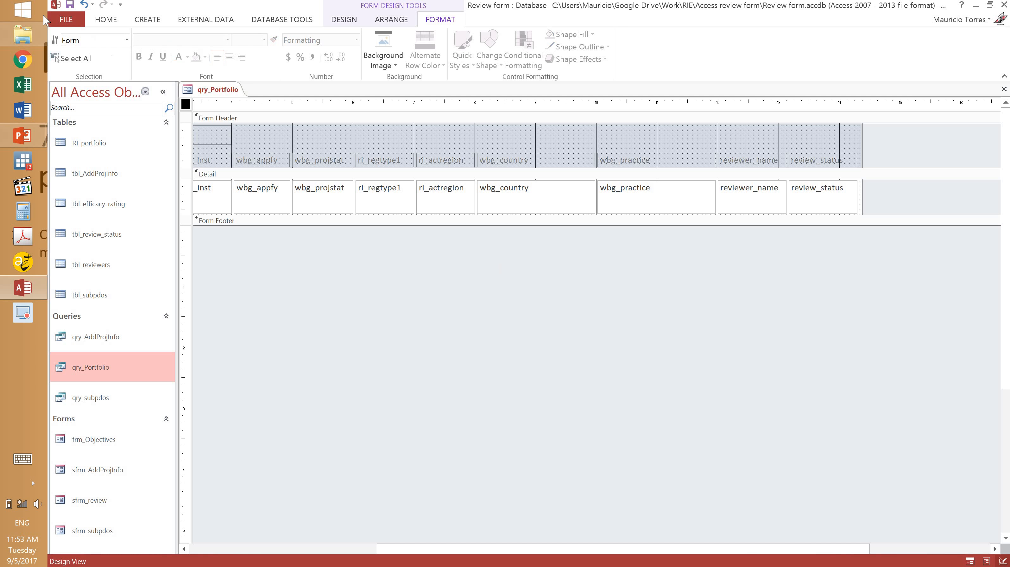
Save the form as frm_Portfolio.
{"action": "left_click", "coordinate": [69, 5]}
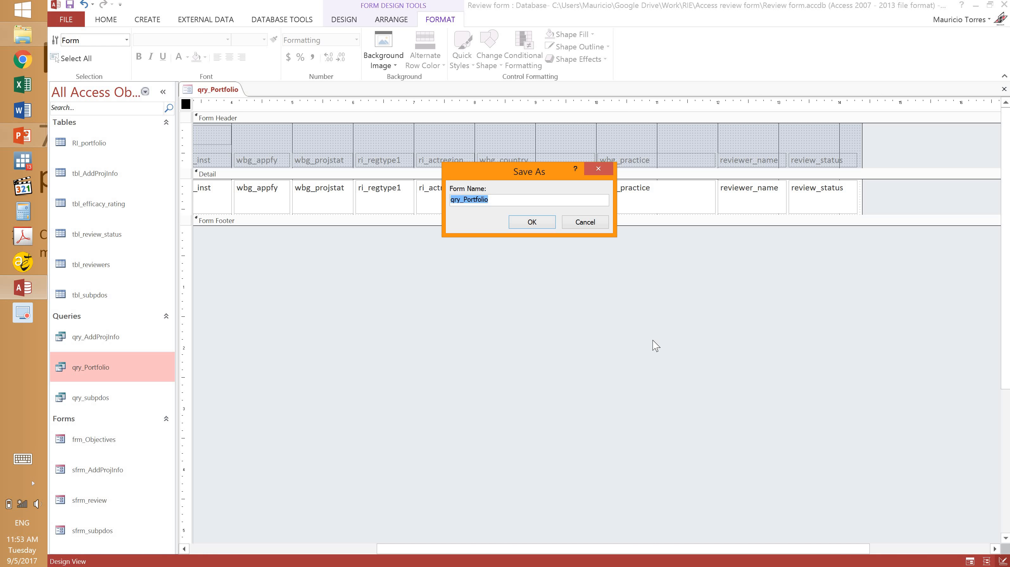
{"action": "key", "text": "Home"}
{"action": "key", "text": "BackSpace"}
{"action": "type", "text": "frm"}
{"action": "left_click", "coordinate": [534, 223]}
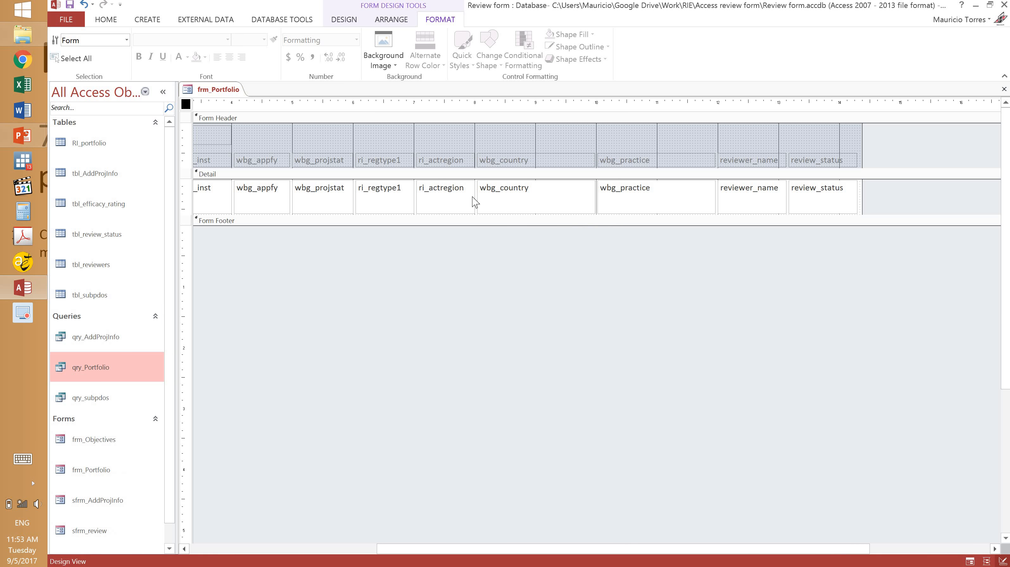
Display frm_Portfolio in Form View to check the column widths and row height.
{"action": "left_click", "coordinate": [449, 206]}
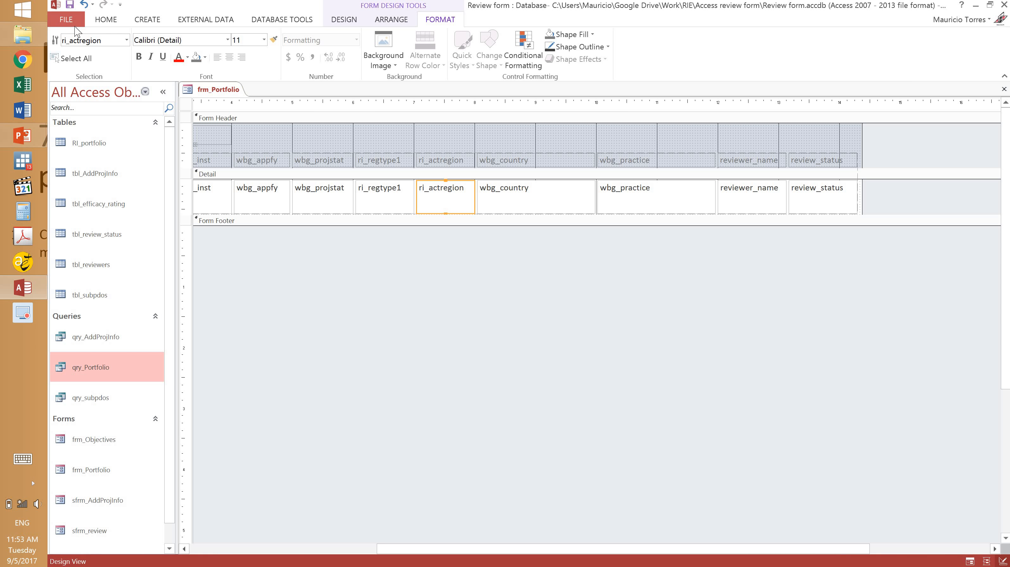
{"action": "left_click", "coordinate": [92, 24]}
{"action": "left_click", "coordinate": [67, 43]}
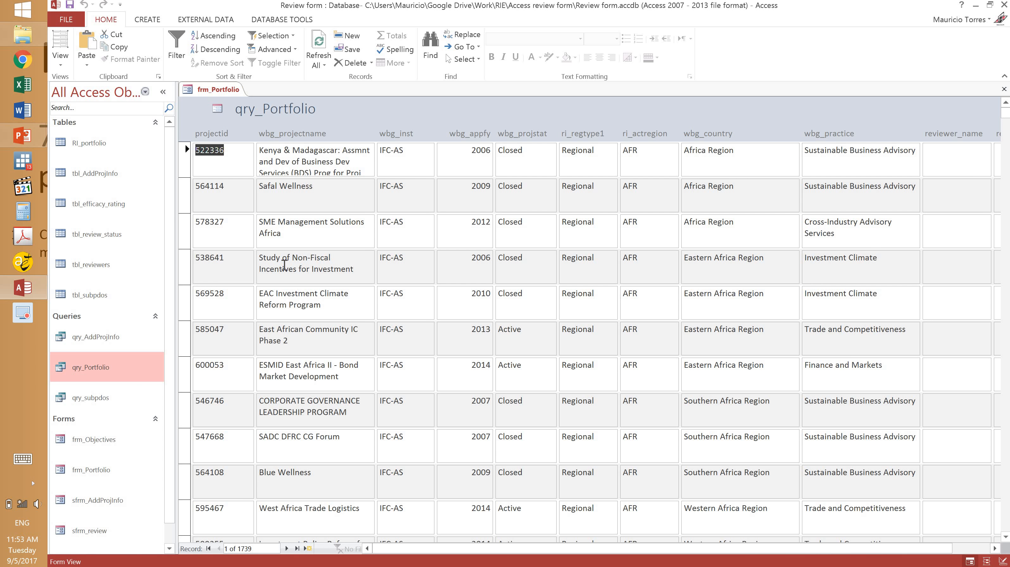
Return to Design View and reduce the height of the Detail fields to a single line of text.
{"action": "left_click", "coordinate": [67, 66]}
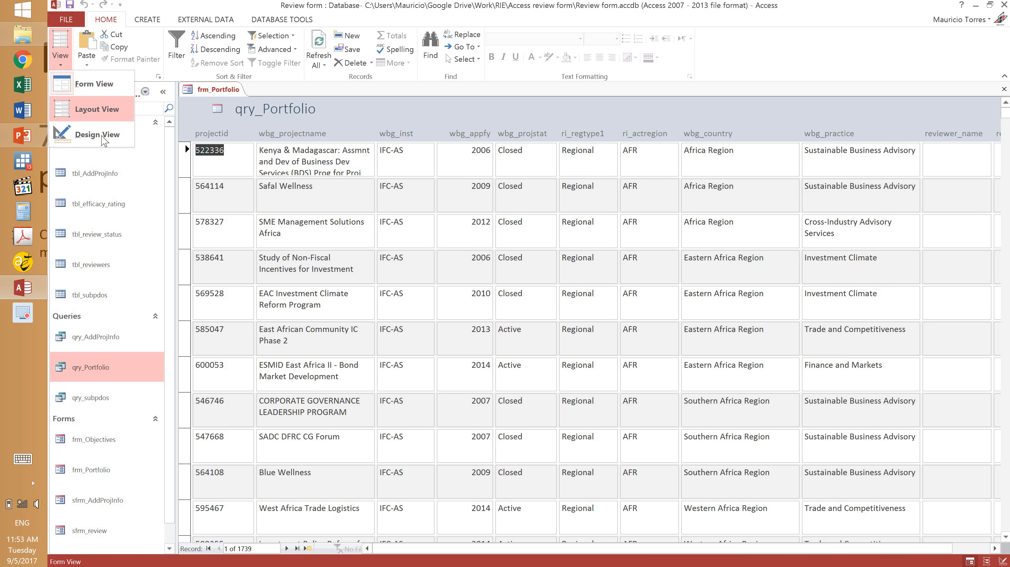
{"action": "left_click", "coordinate": [91, 139]}
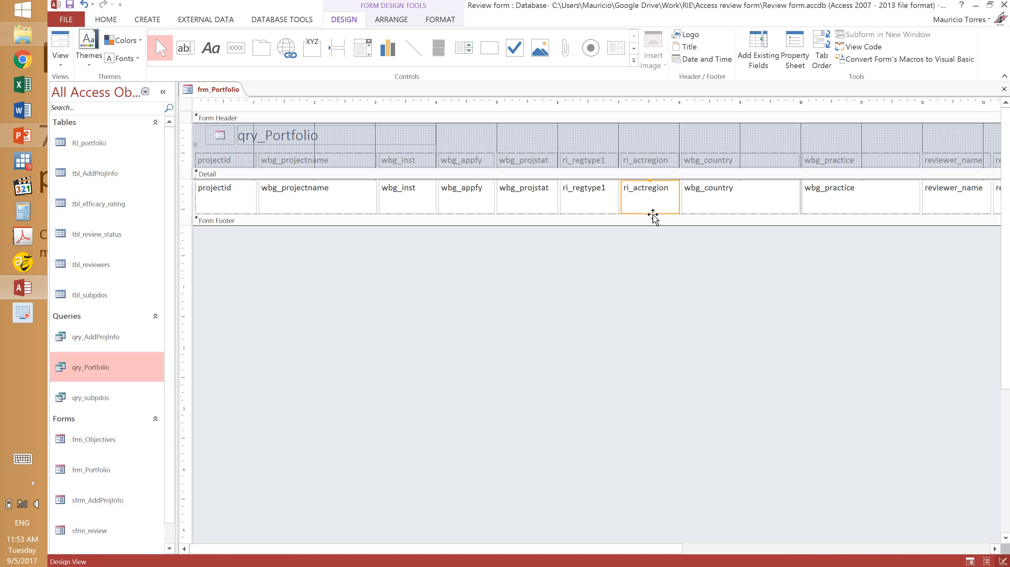
{"action": "left_click_drag", "start_coordinate": [651, 213], "coordinate": [659, 194]}
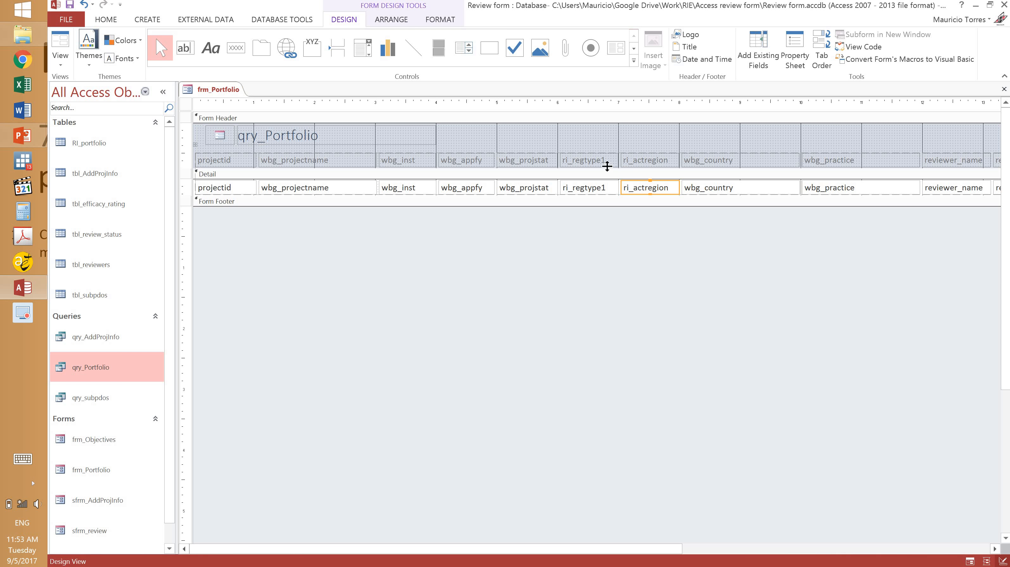
Select all controls in the tabular layout and set their control padding to None.
{"action": "left_click", "coordinate": [197, 144]}
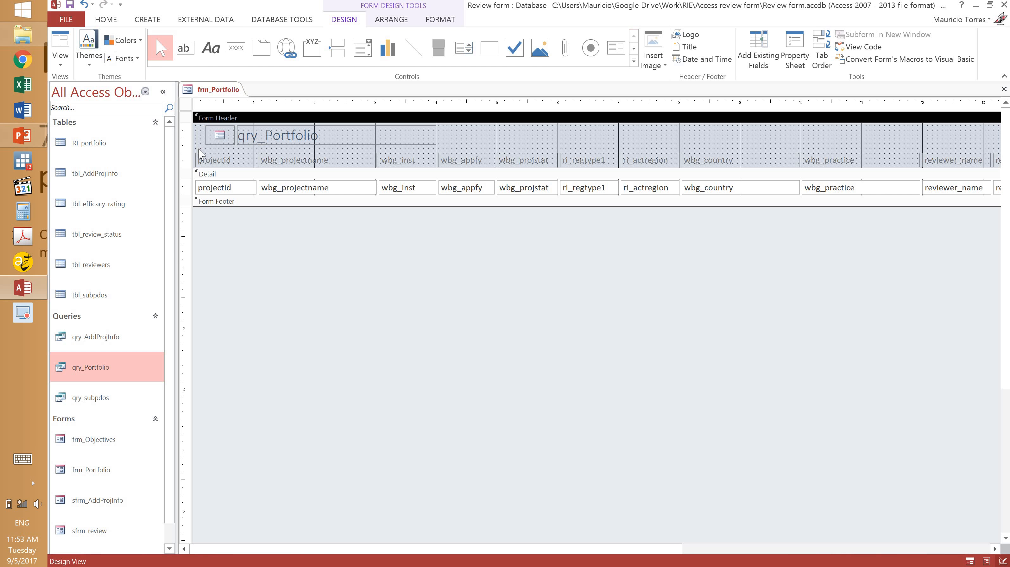
{"action": "left_click", "coordinate": [196, 145]}
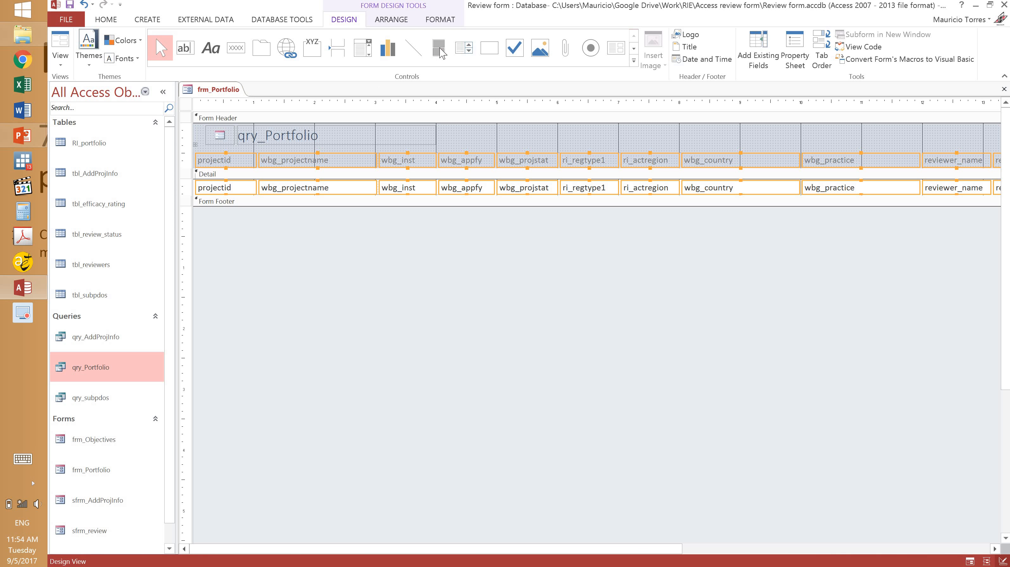
{"action": "left_click", "coordinate": [399, 22]}
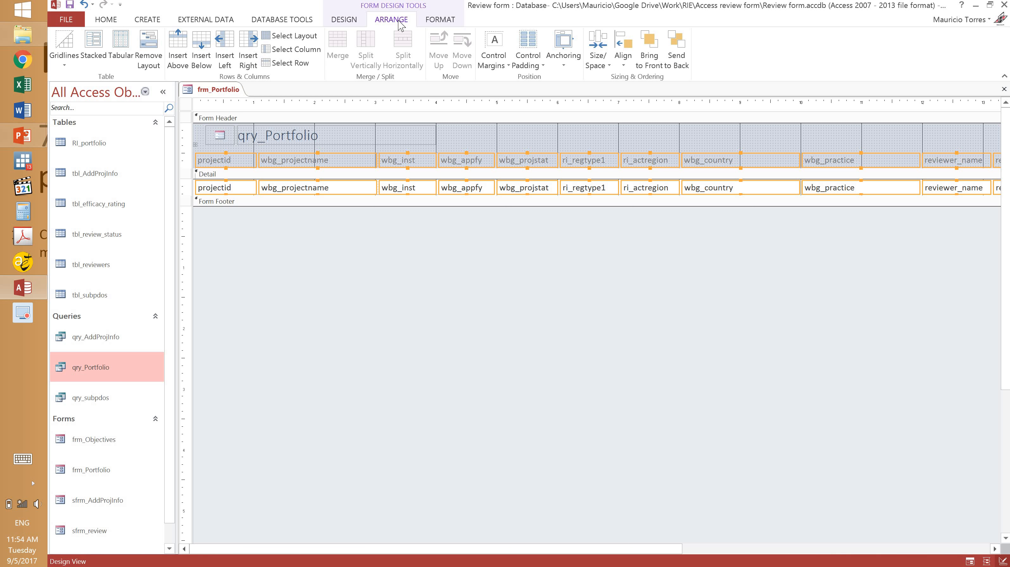
{"action": "left_click", "coordinate": [540, 65]}
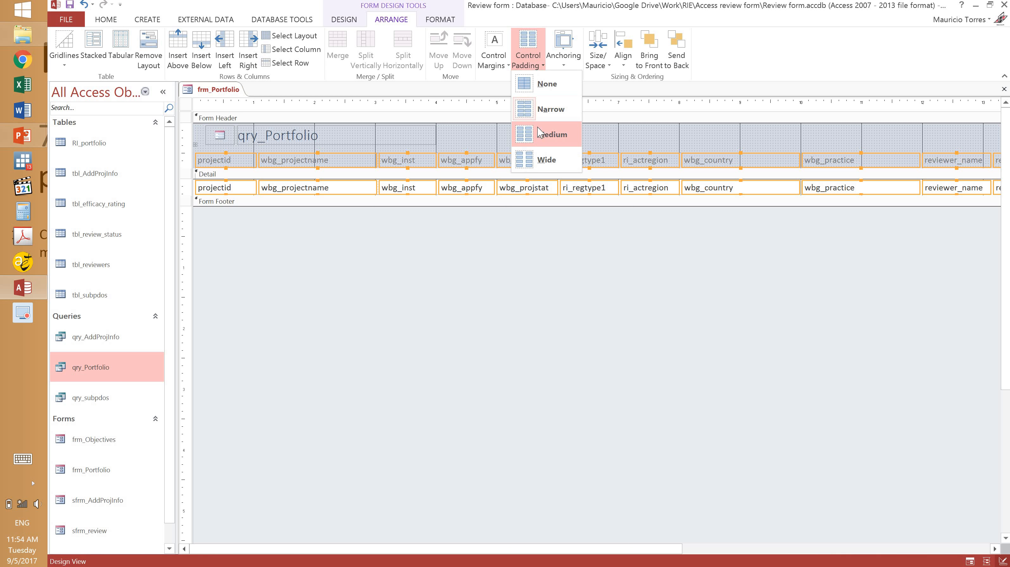
{"action": "left_click", "coordinate": [527, 90]}
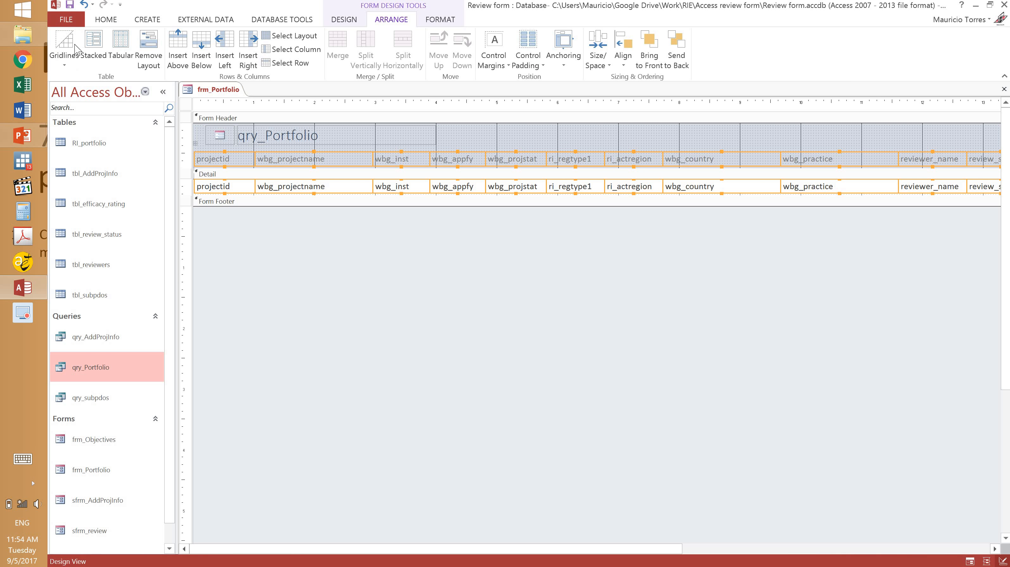
Display the form in Form View to check the spacing between rows and columns.
{"action": "left_click", "coordinate": [65, 20]}
{"action": "left_click", "coordinate": [65, 25]}
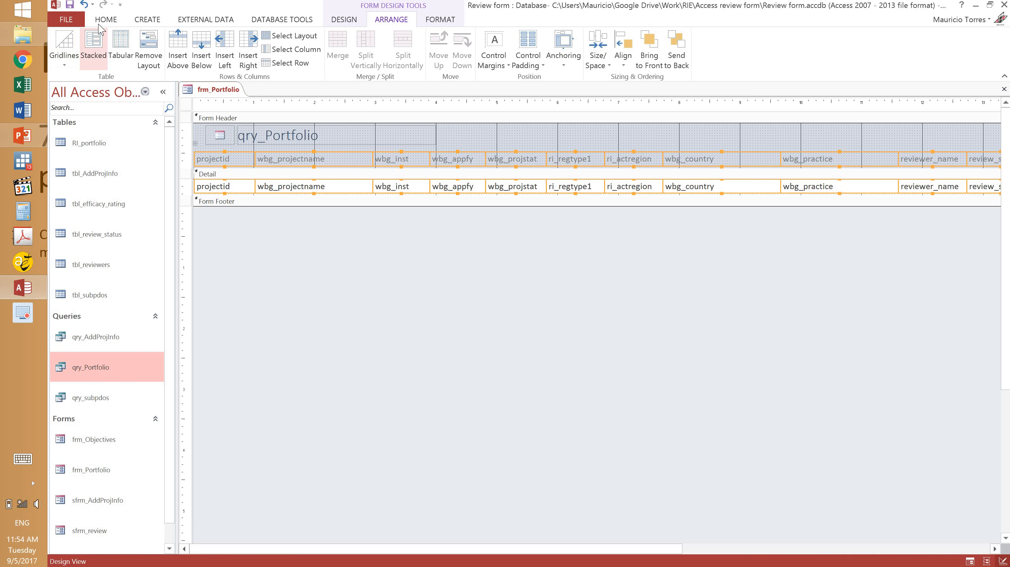
{"action": "left_click", "coordinate": [100, 22]}
{"action": "left_click", "coordinate": [60, 46]}
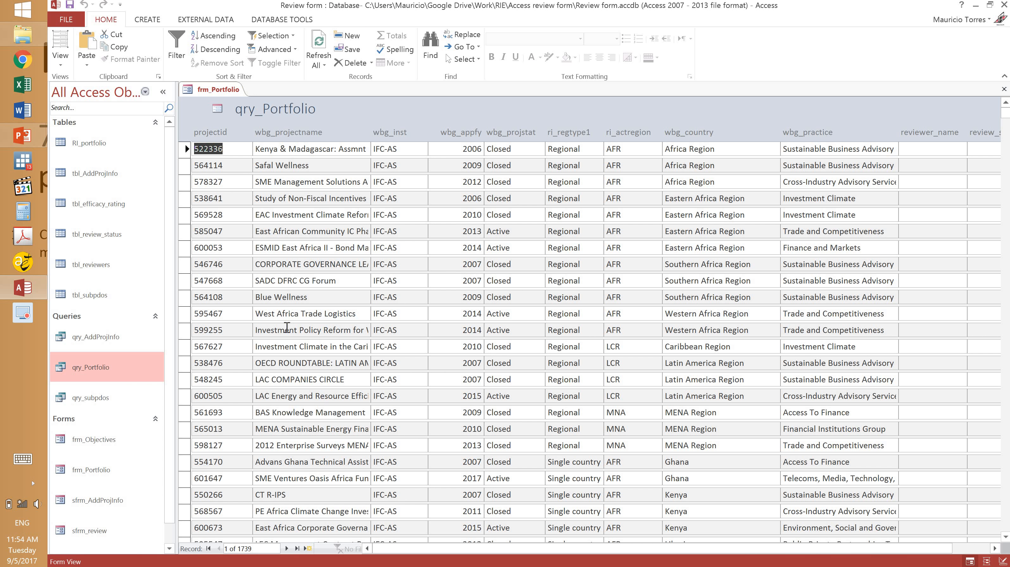
In Design View, shrink the Detail section's height to the lower edge of its fields.
{"action": "left_click", "coordinate": [60, 60]}
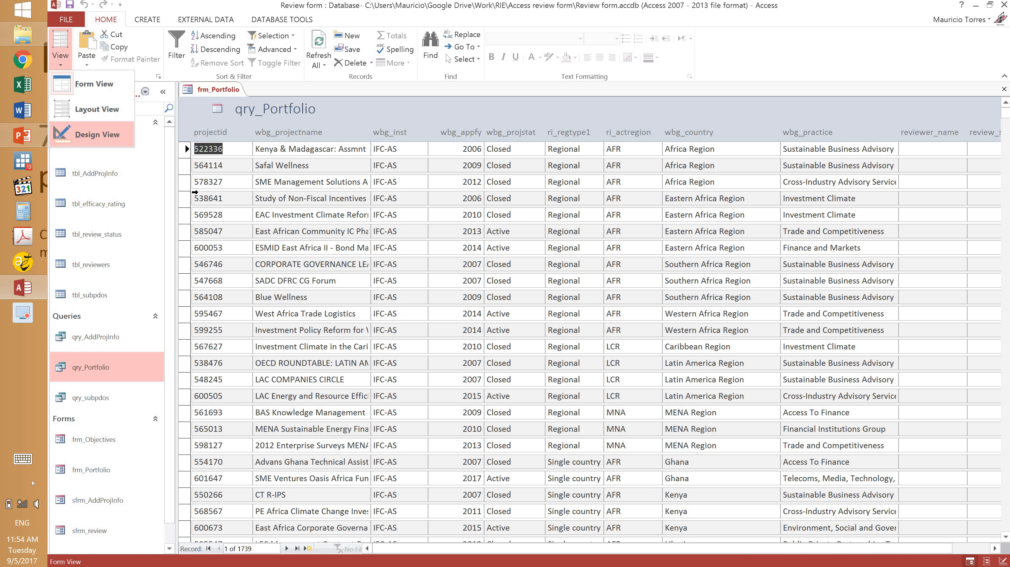
{"action": "key", "text": "Return"}
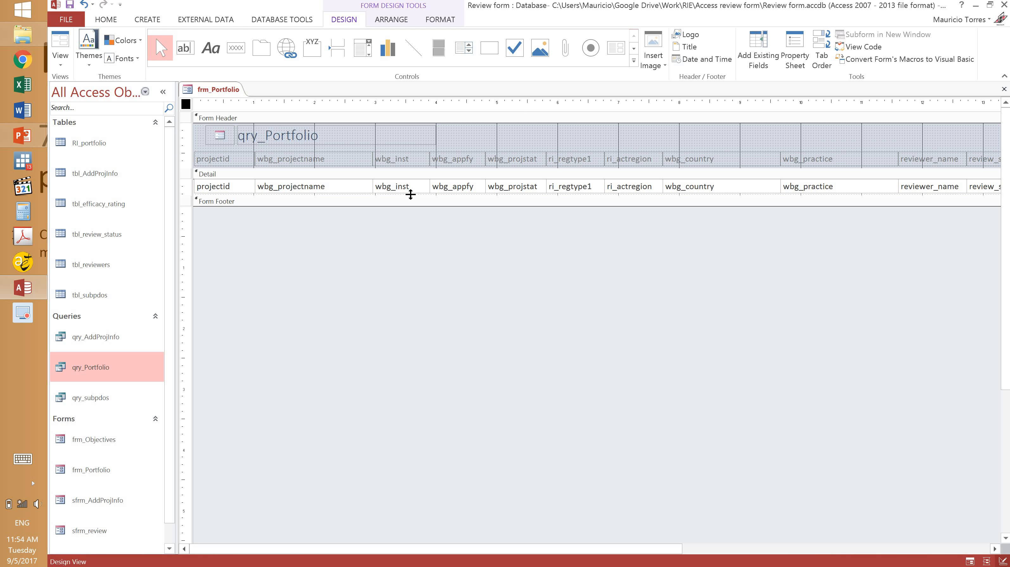
{"action": "left_click_drag", "start_coordinate": [410, 194], "coordinate": [411, 191]}
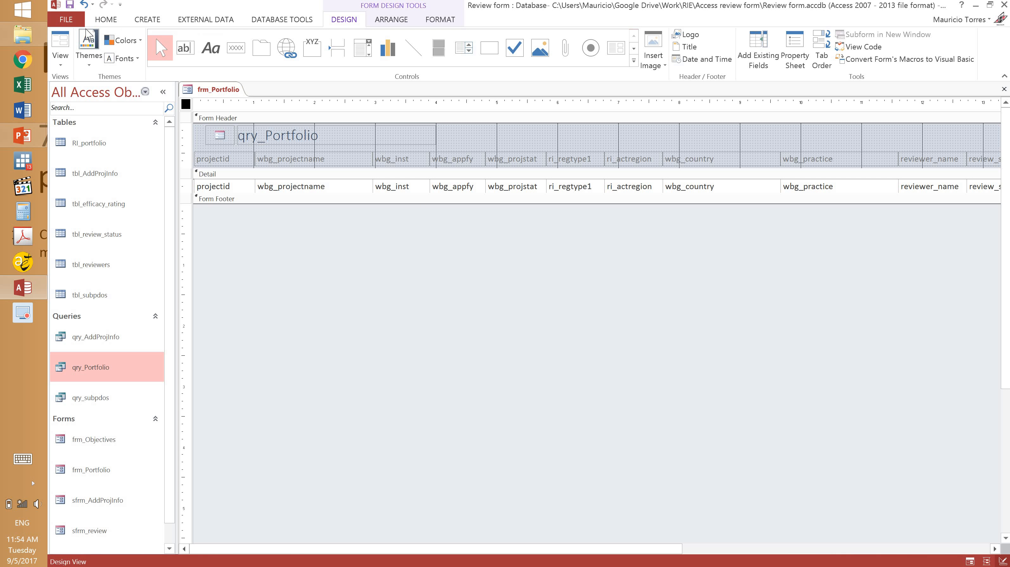
Display the form in Form View and examine its records across to the review_status column.
{"action": "left_click", "coordinate": [60, 41]}
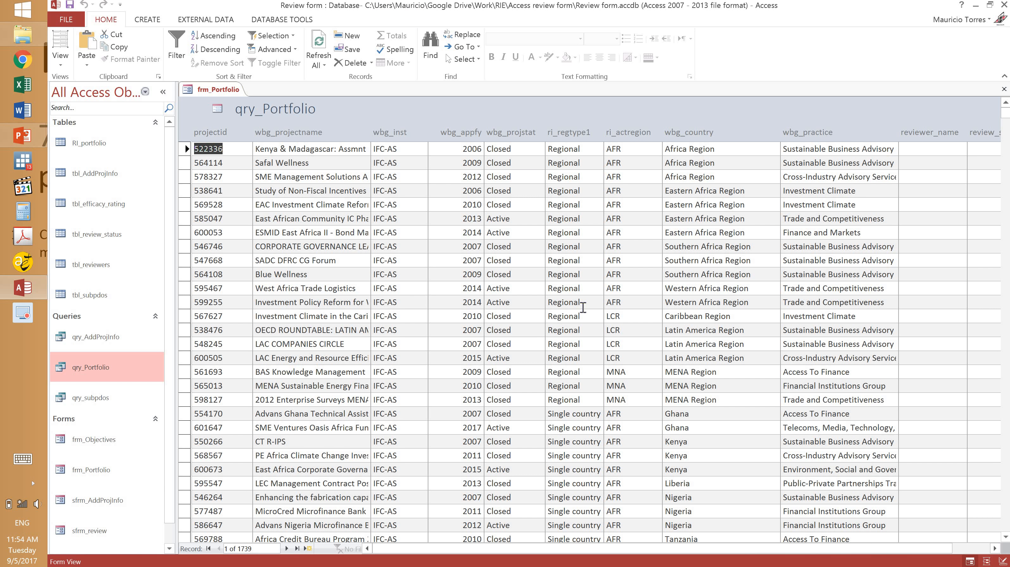
{"action": "left_click", "coordinate": [233, 233]}
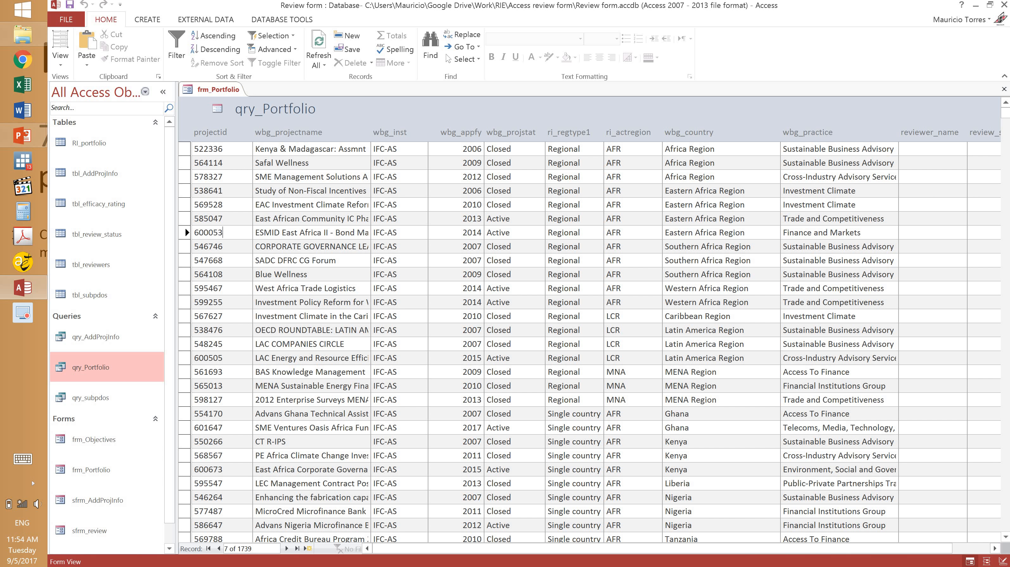
{"action": "left_click_drag", "start_coordinate": [764, 551], "coordinate": [800, 556]}
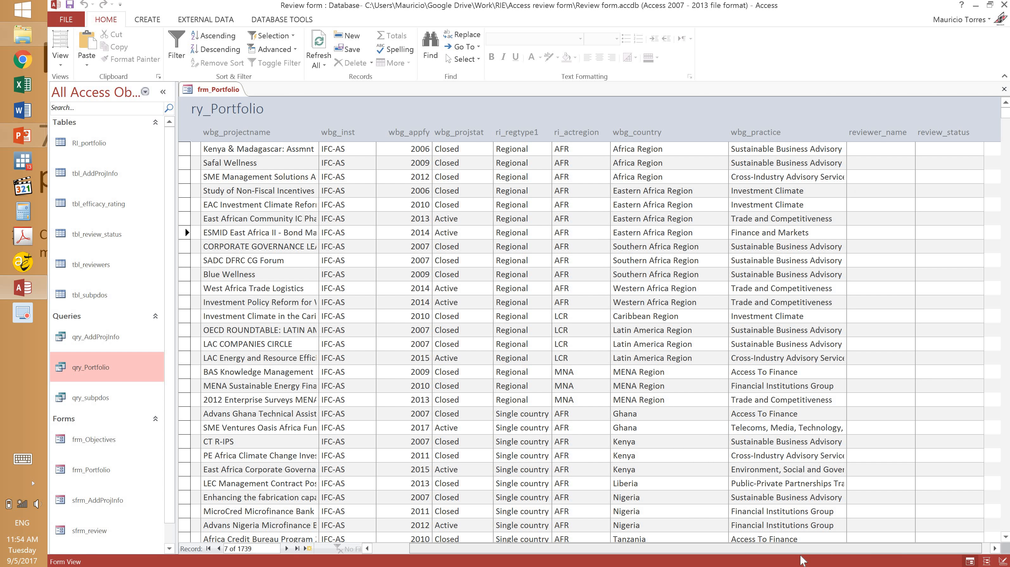